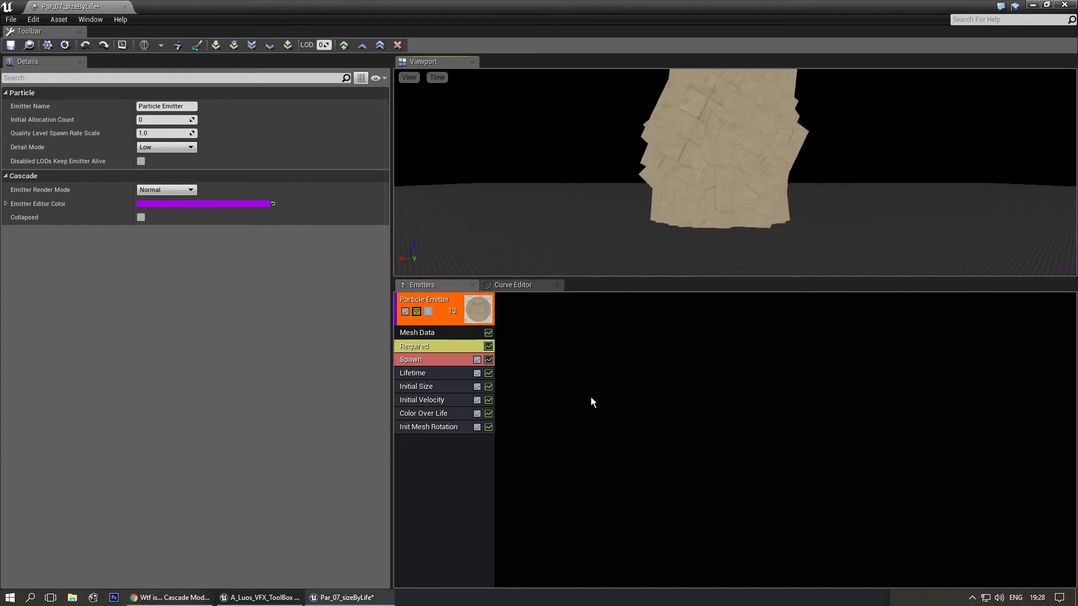
Enlarge the preview viewport, then add a Size By Life module to the particle emitter and select it.
right_click_drag(625, 256, 631, 224)
left_click_drag(599, 223, 588, 174)
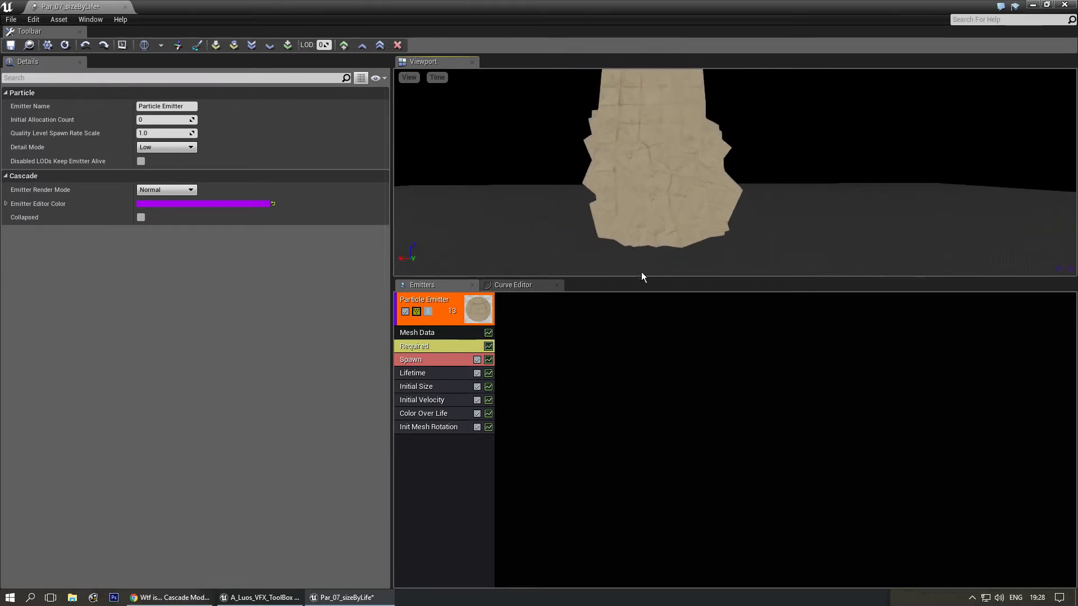
left_click_drag(642, 279, 645, 361)
right_click(428, 519)
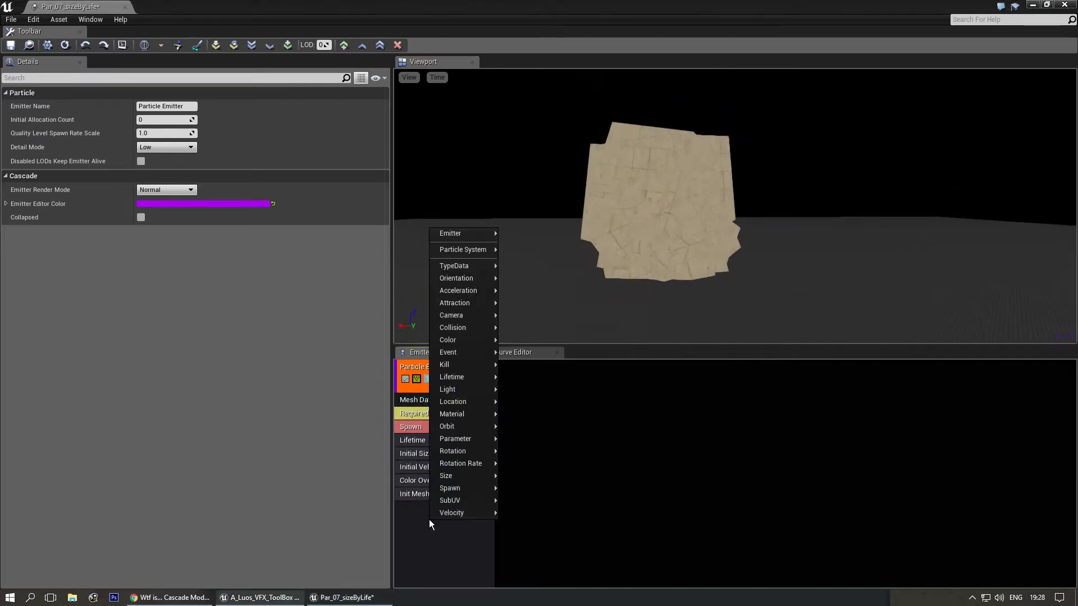
mouse_move(451, 476)
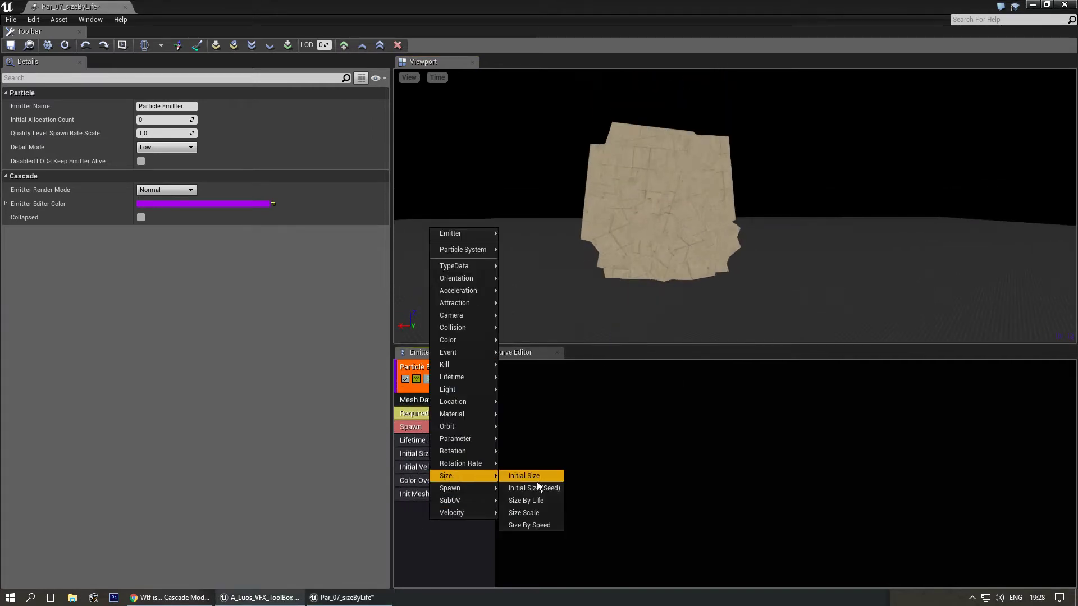
left_click(538, 499)
left_click(447, 507)
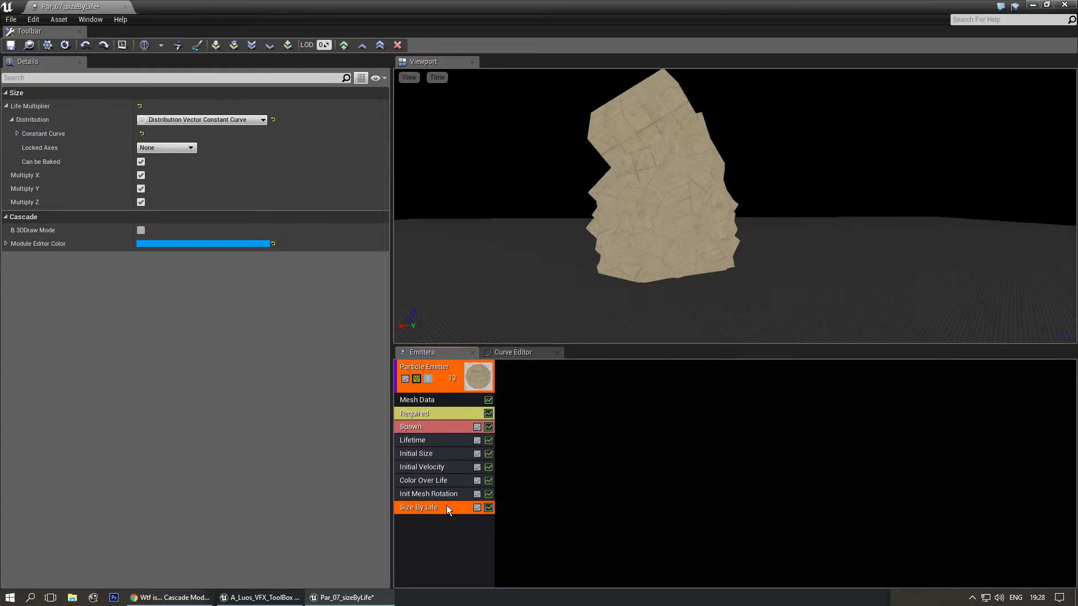
Expand all Size By Life properties and set point 0 of the life multiplier curve to In Val 0 and Out Val 0 on X, Y and Z.
right_click(315, 96)
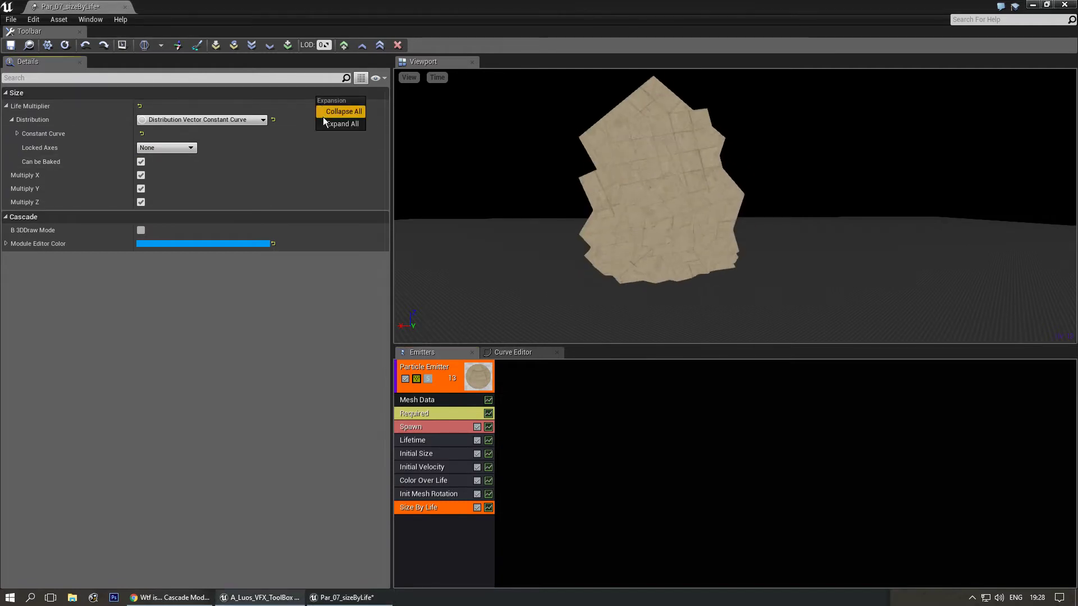
left_click(327, 125)
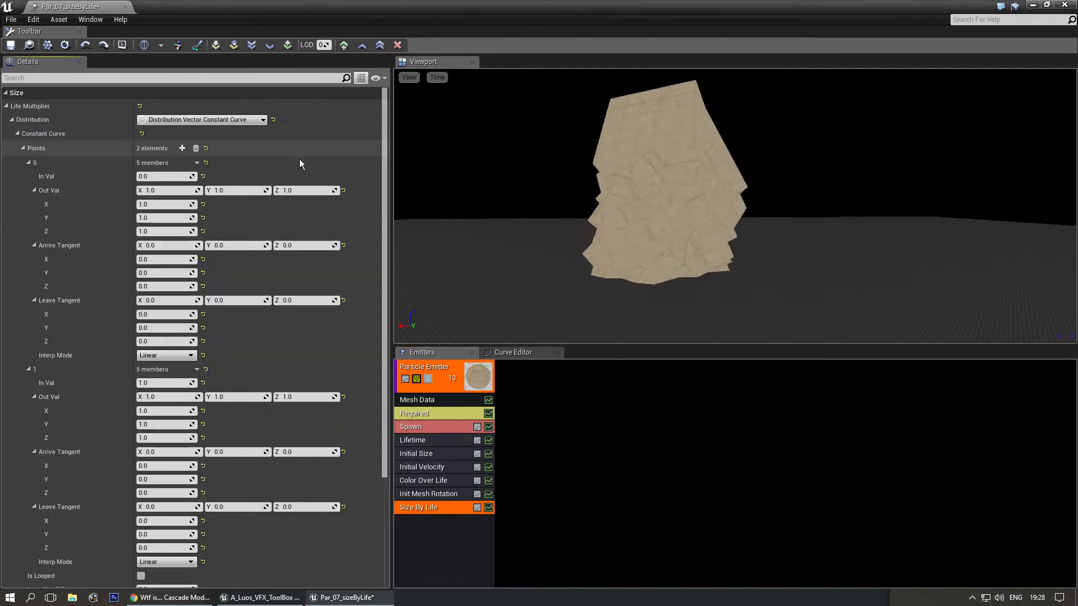
left_click(236, 119)
left_click(235, 119)
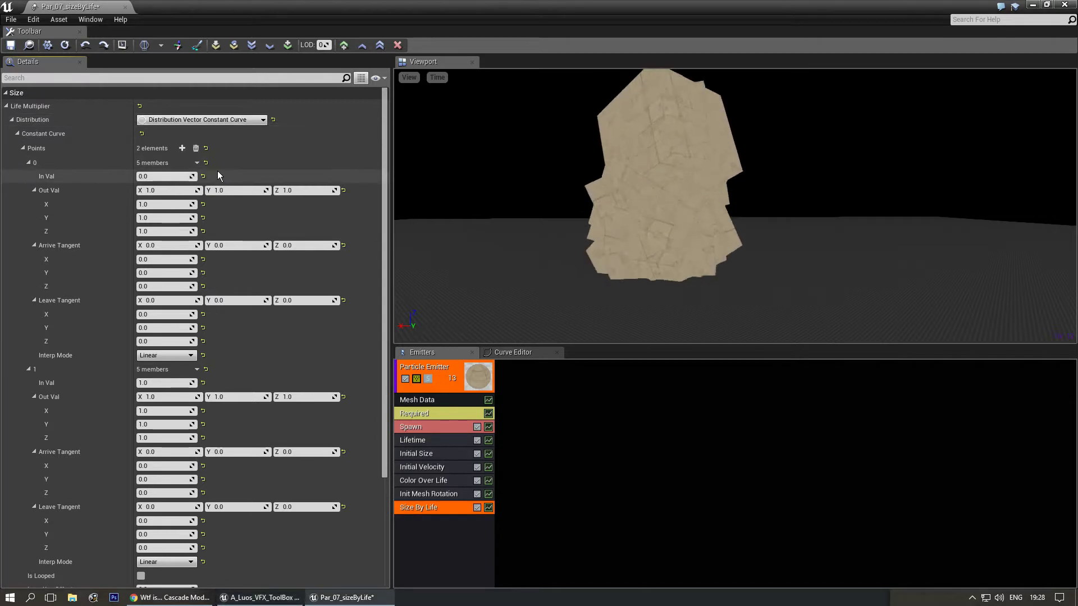
left_click(163, 176)
left_click(170, 190)
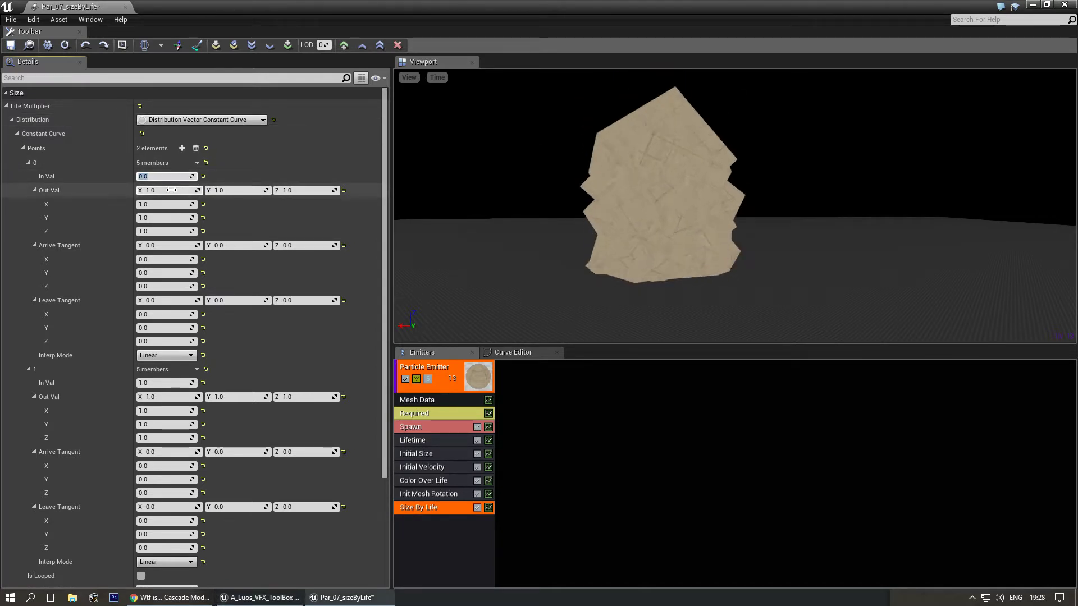
type("0")
key("Tab")
type("0")
key("Tab")
type("0")
key("Return")
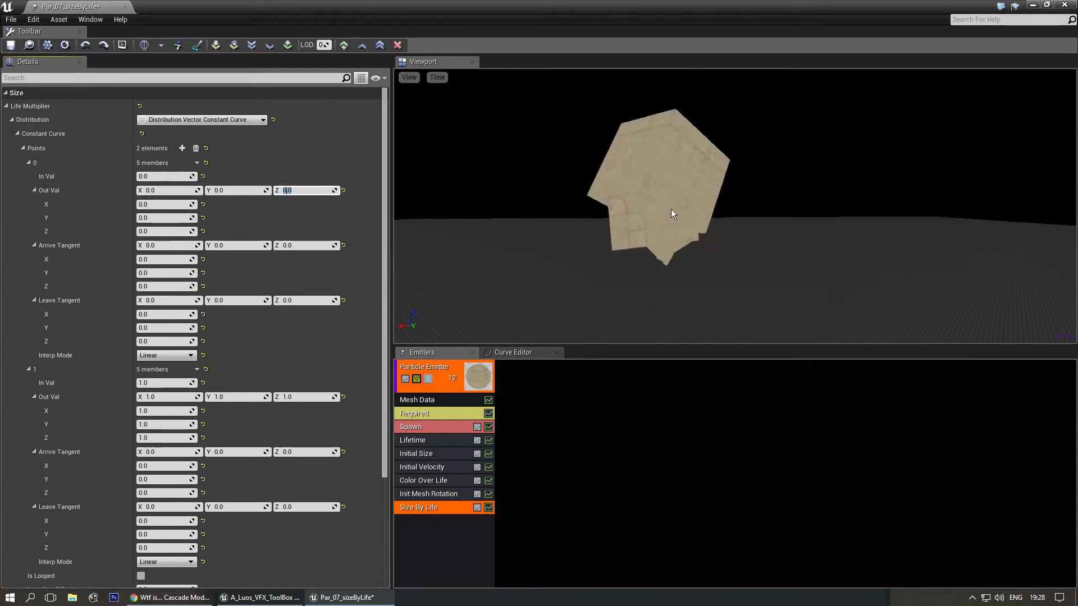
Set the Spawn module's constant rate to 1 and reframe the particles in the preview.
left_click(439, 427)
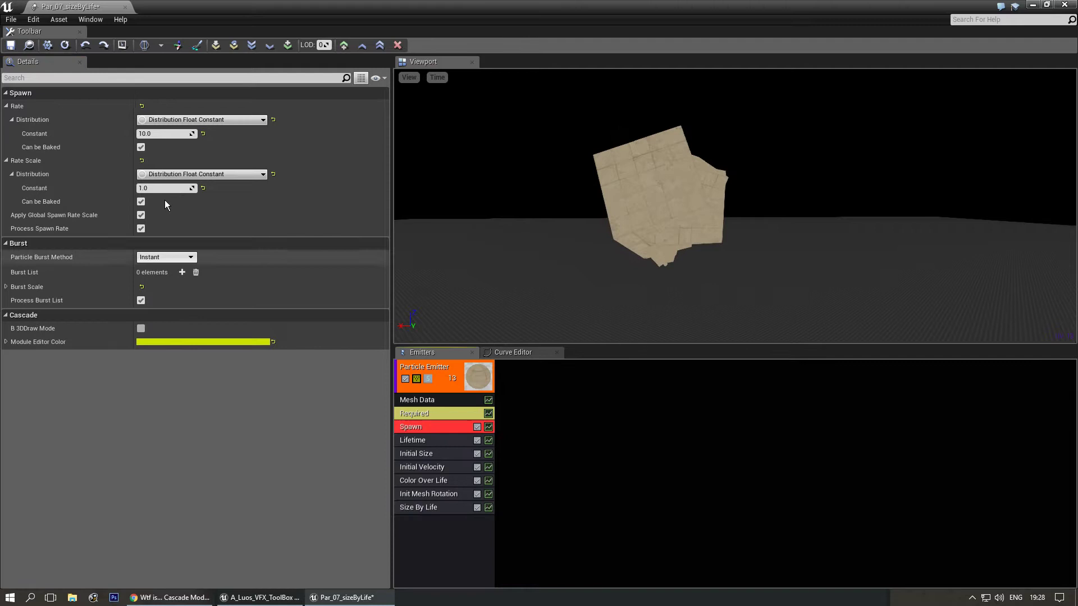
left_click(156, 132)
type("1")
key("Return")
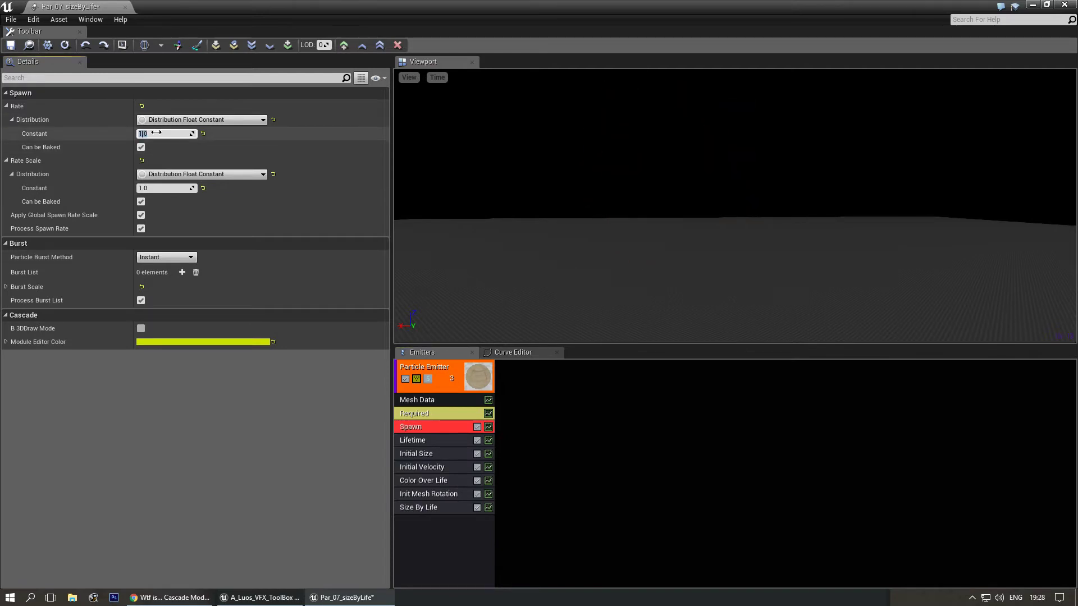
mouse_move(751, 234)
left_mouse_down()
mouse_move(751, 202)
mouse_move(774, 209)
mouse_move(756, 239)
left_mouse_up()
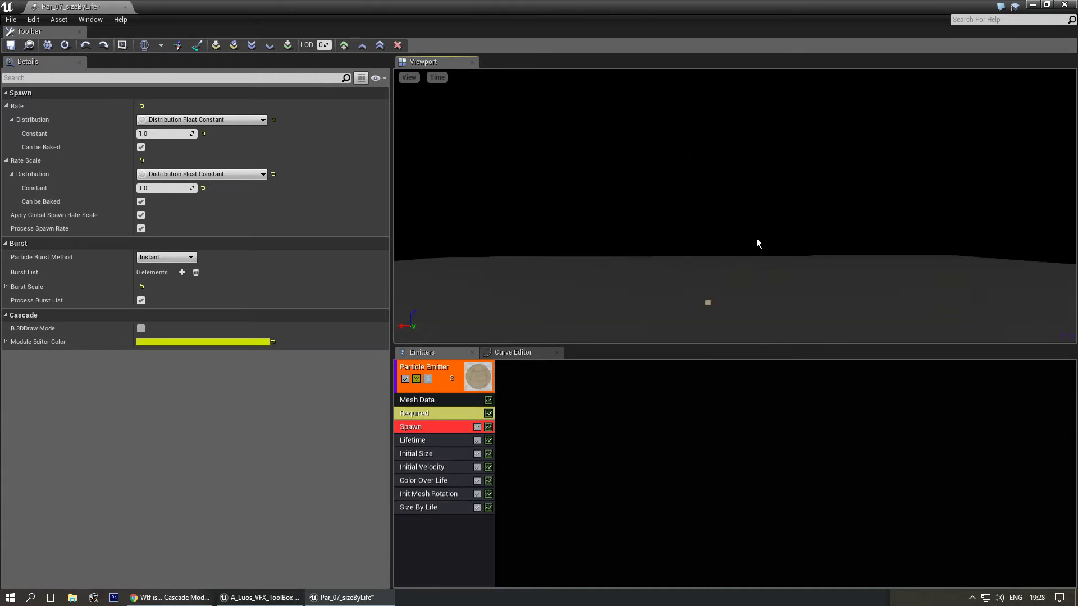
Set the Out Val of point 1 in the Size By Life curve to 2 on X, Y and Z.
left_click(430, 507)
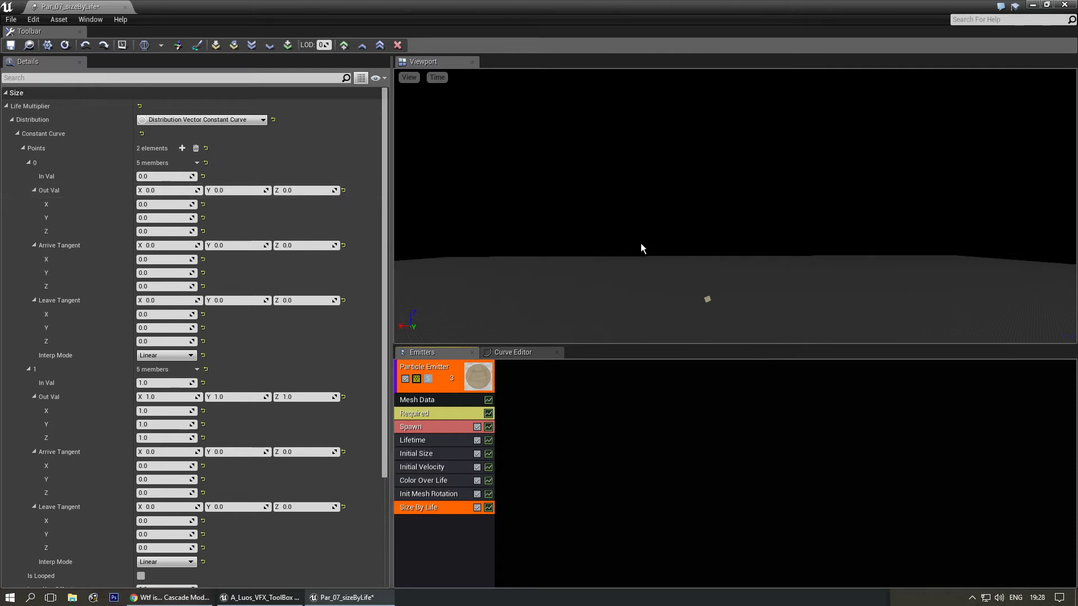
scroll(383, 331, "down", 3)
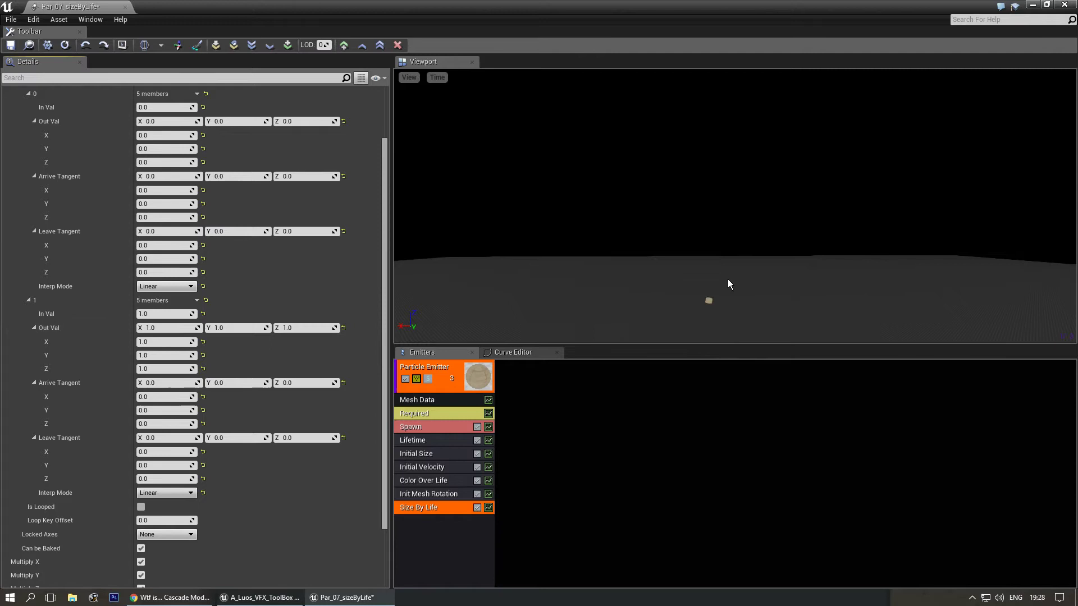
left_click(170, 328)
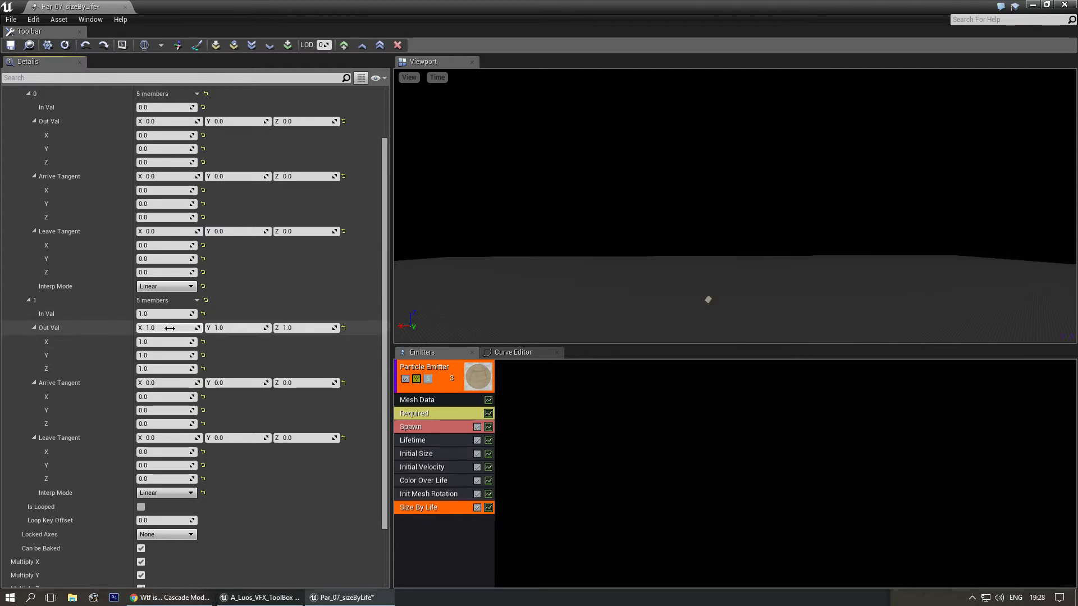
type("2")
key("Return")
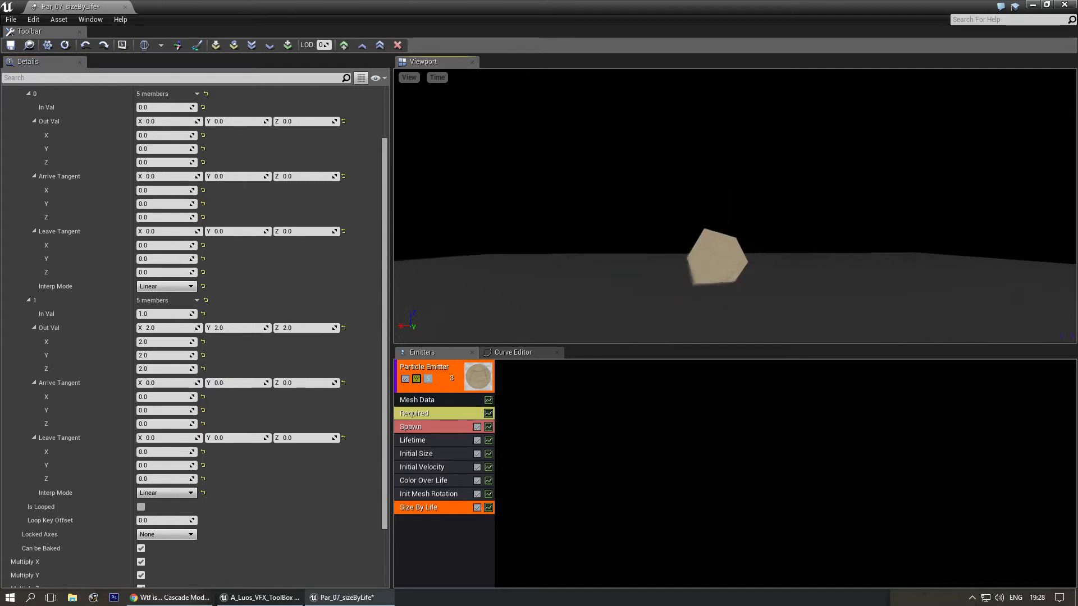
Replace all Size By Life curve points with four new ones, and set point 1 to In Val 0.25 and Out Val 2 on all axes.
scroll(379, 374, "up", 1)
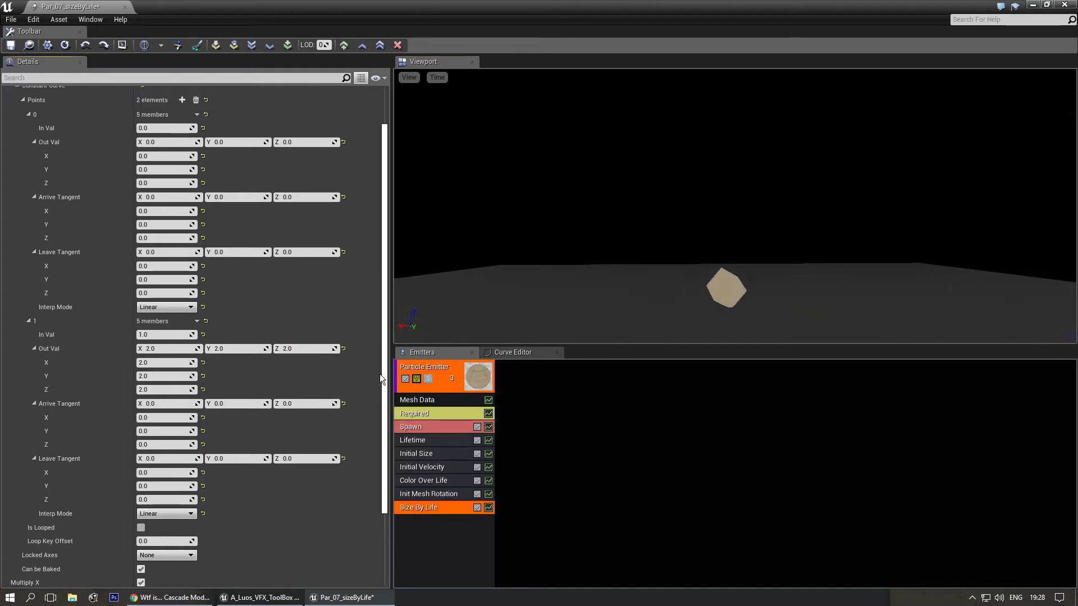
scroll(379, 374, "up", 3)
left_click(197, 149)
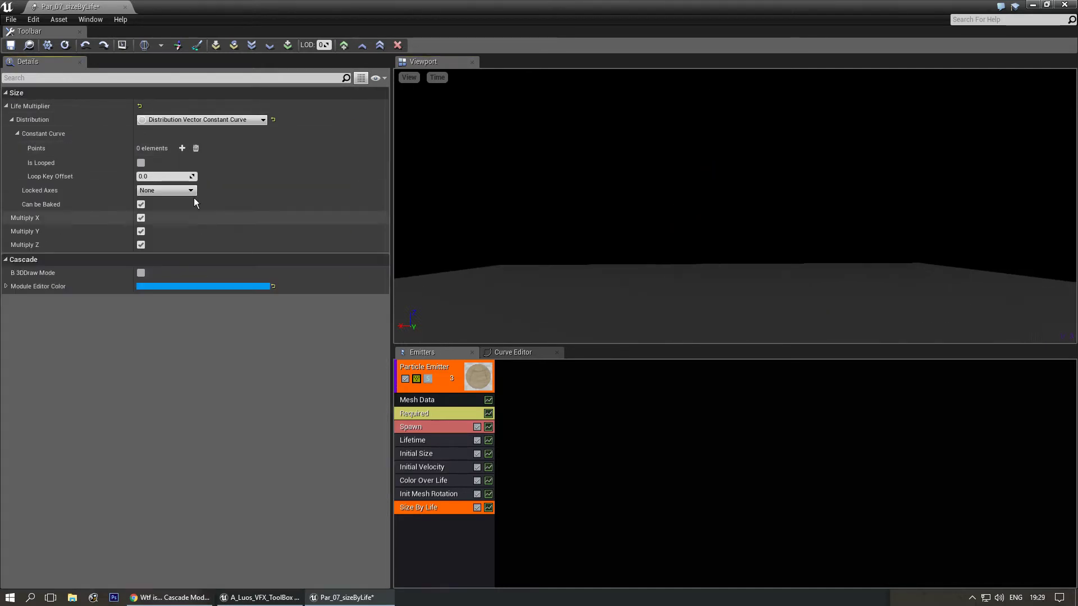
left_click(184, 152)
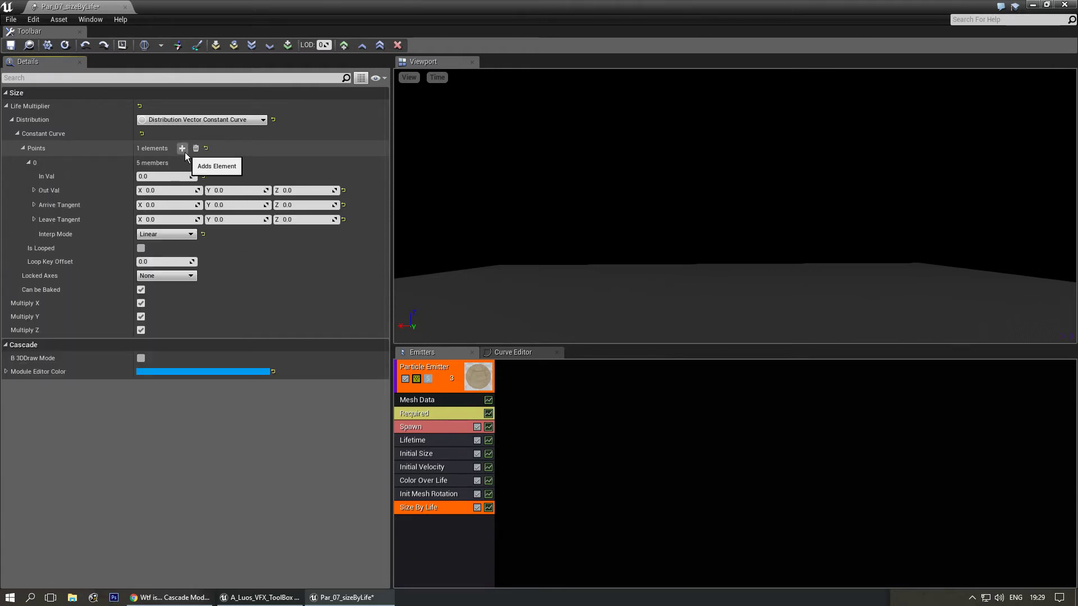
left_click(182, 149)
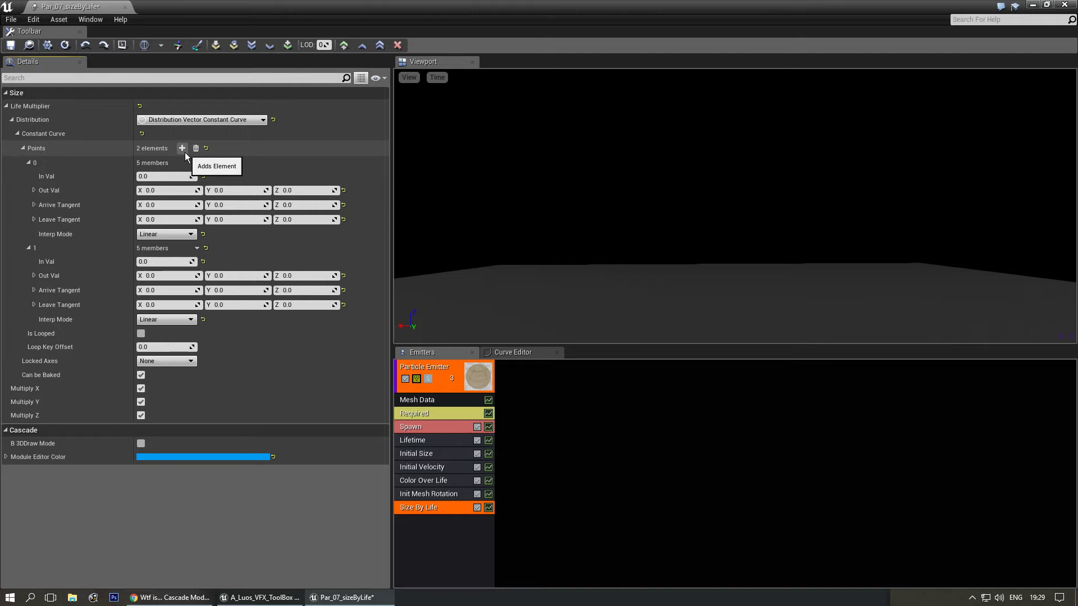
left_click(182, 149)
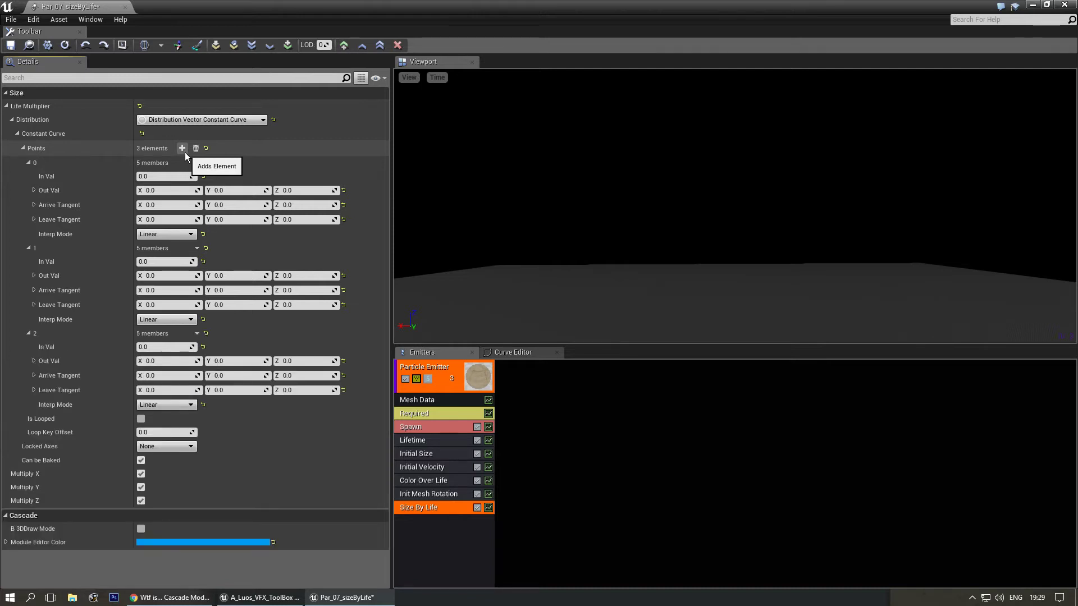
left_click(182, 149)
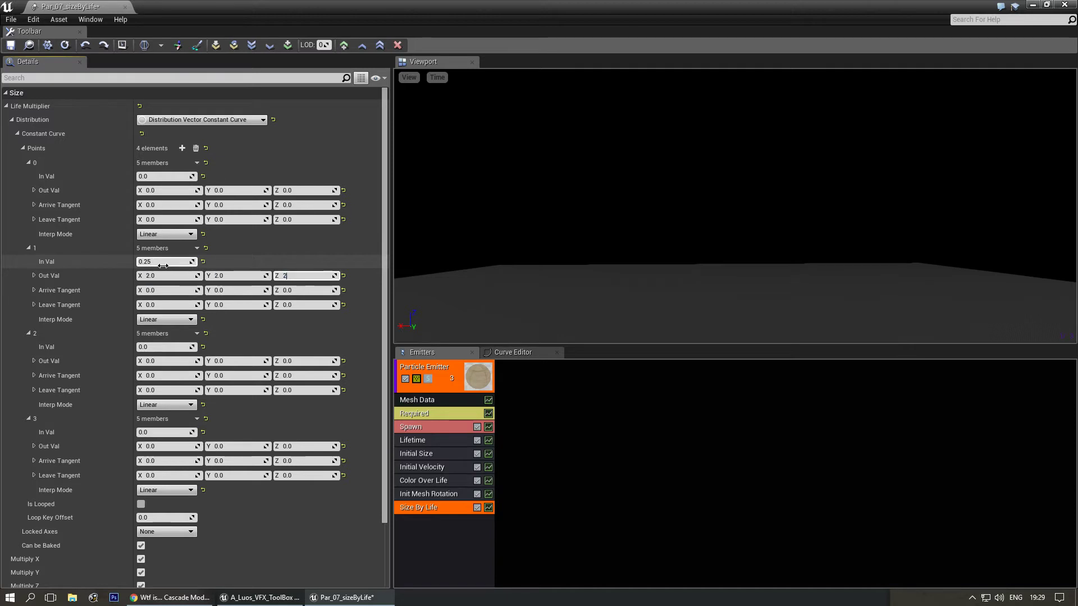
Review the Initial Size start size, and set Size By Life point 2 to In Val 0.75, Out Val 1.0 and point 3 to In Val 1.0.
left_click(419, 455)
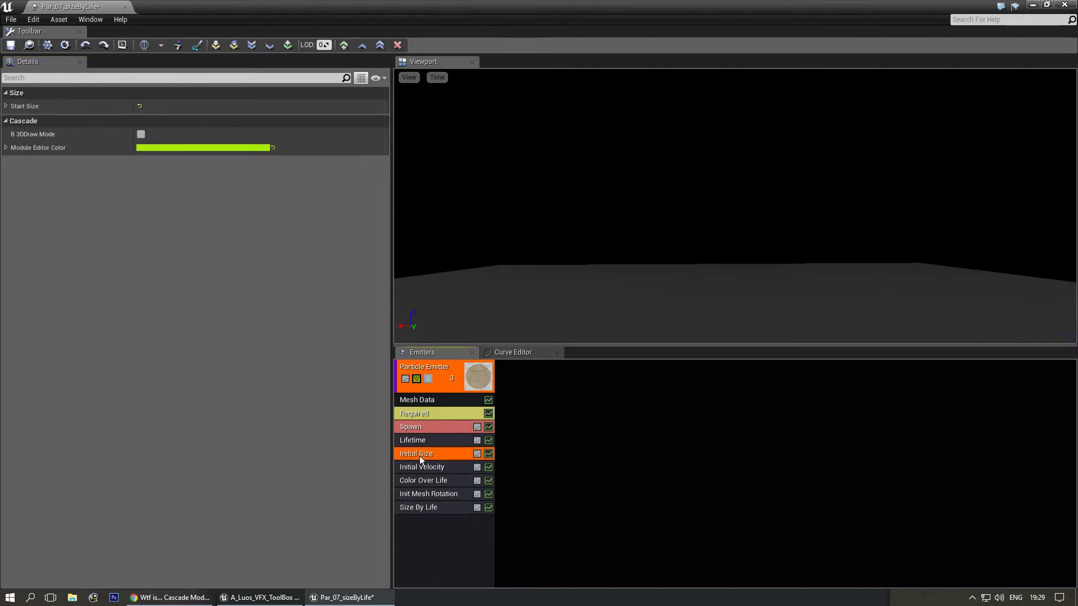
left_click(234, 126)
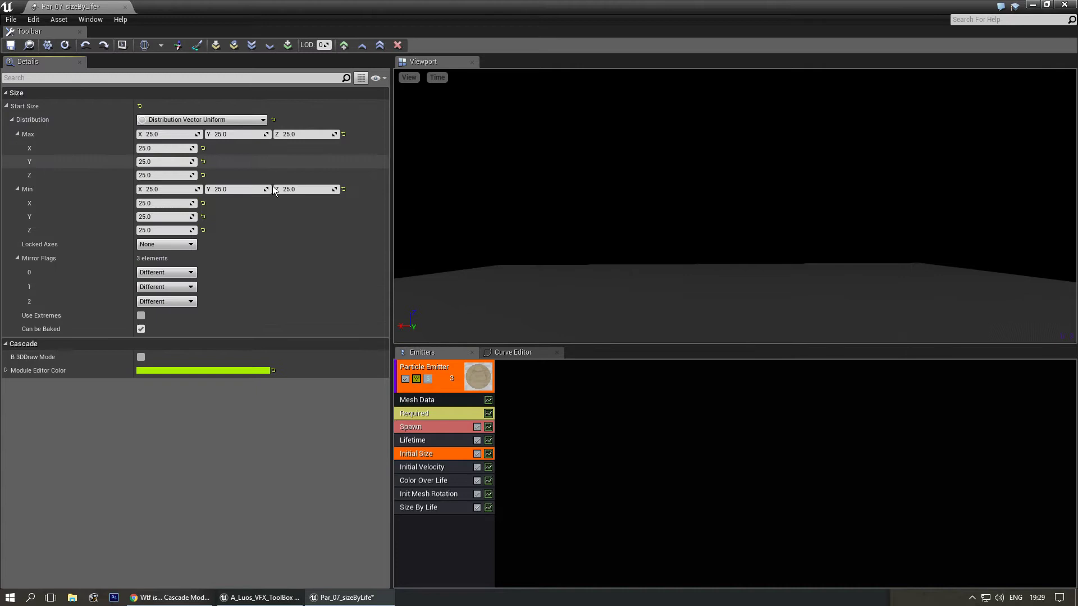
left_click(405, 509)
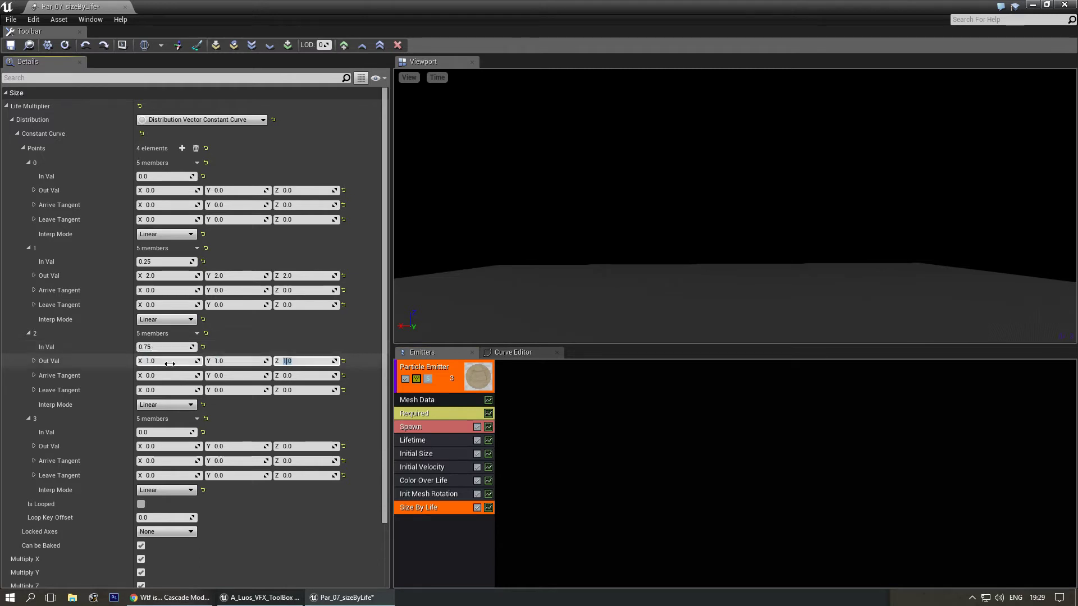
left_click(160, 432)
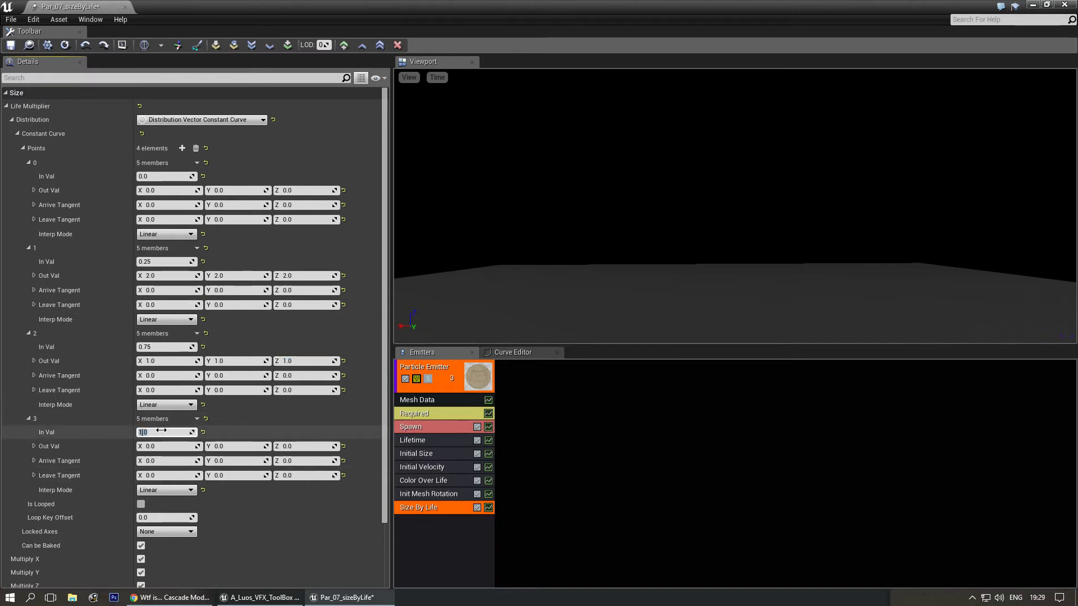
left_click(697, 220)
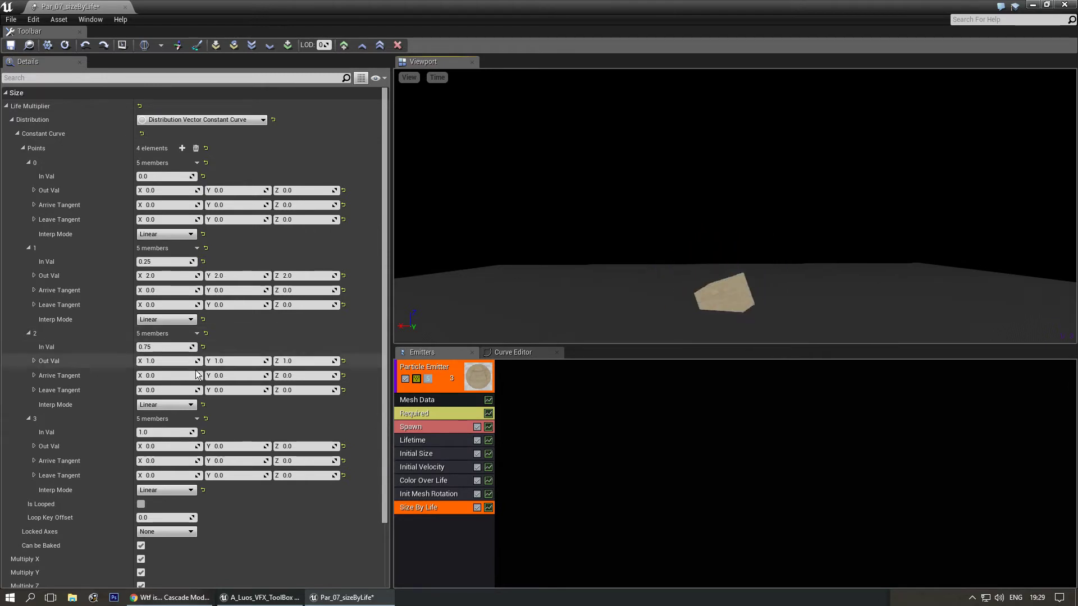
Set the In Val of point 2 in the Size By Life curve to 0.5.
left_click(164, 347)
type("0.5")
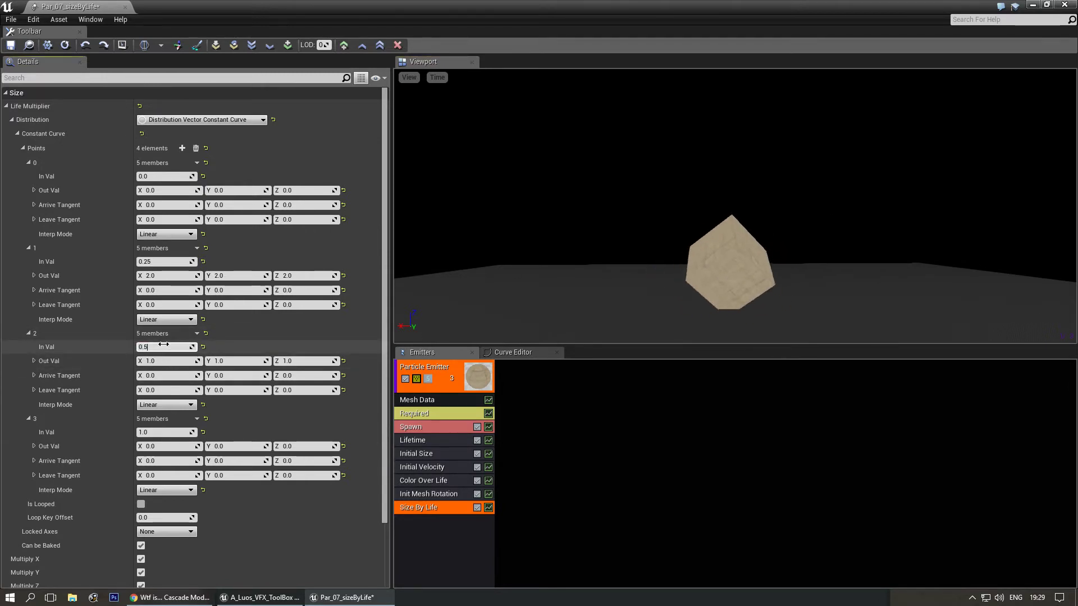
key("Return")
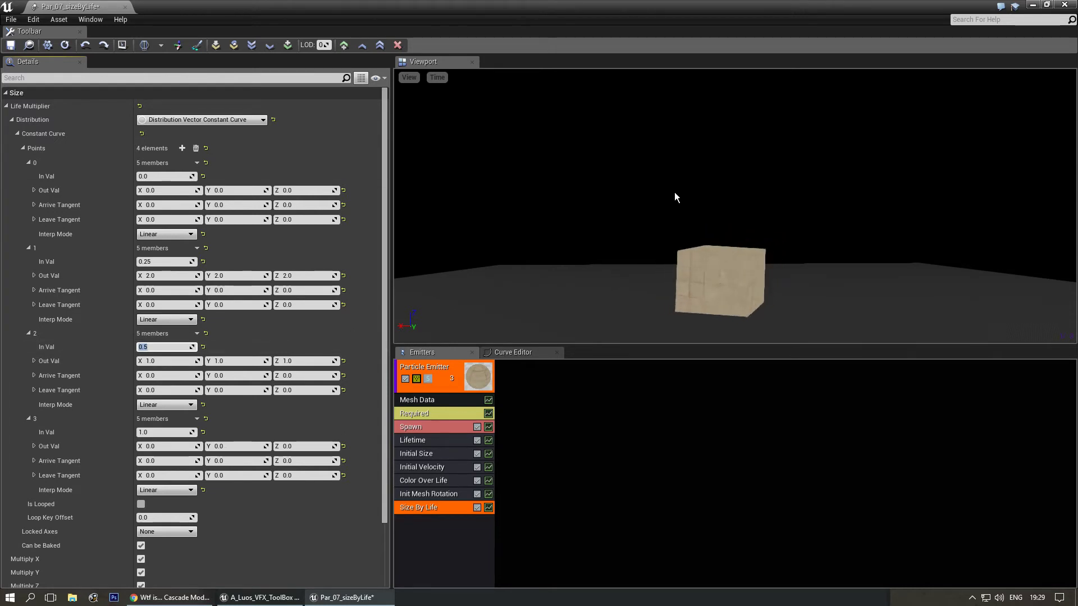
Change the life multiplier to Distribution Vector Constant and set the constant to 1.0 on X, Y and Z.
left_click(237, 125)
left_click(234, 121)
left_click(234, 139)
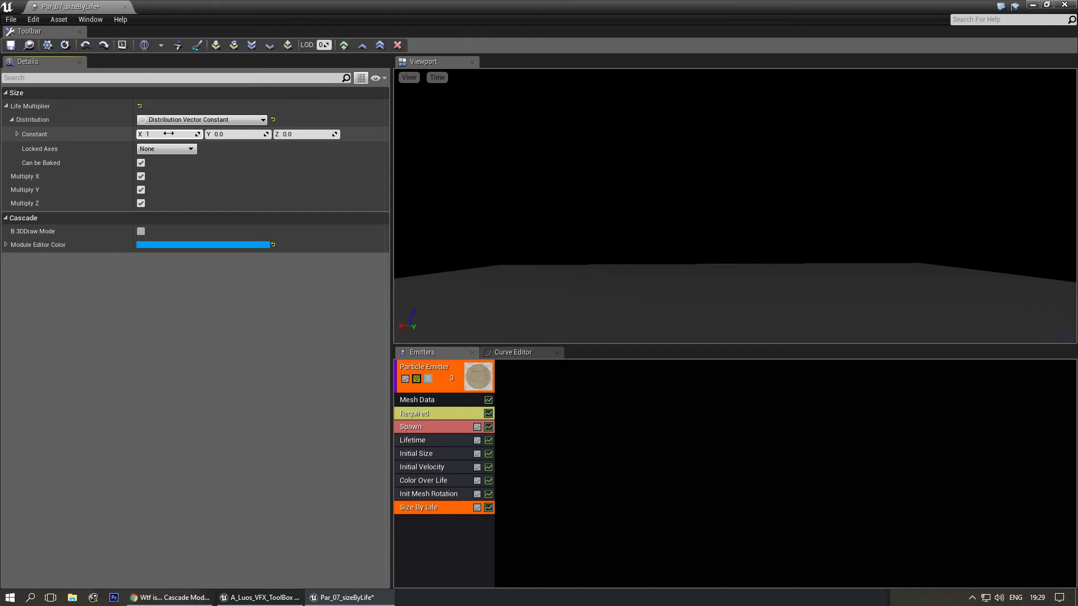
left_click_drag(725, 147, 728, 176)
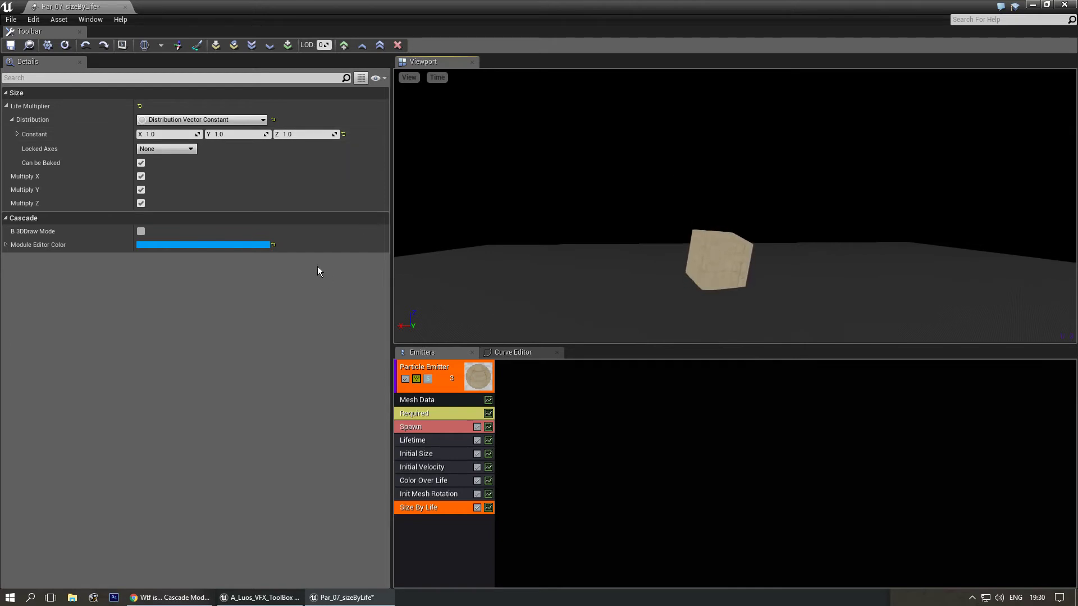
Set the life multiplier constant to 2.0 on X, Y and Z and check the particle size in the preview.
left_click(165, 134)
type("2")
key("Tab")
type("2")
key("Tab")
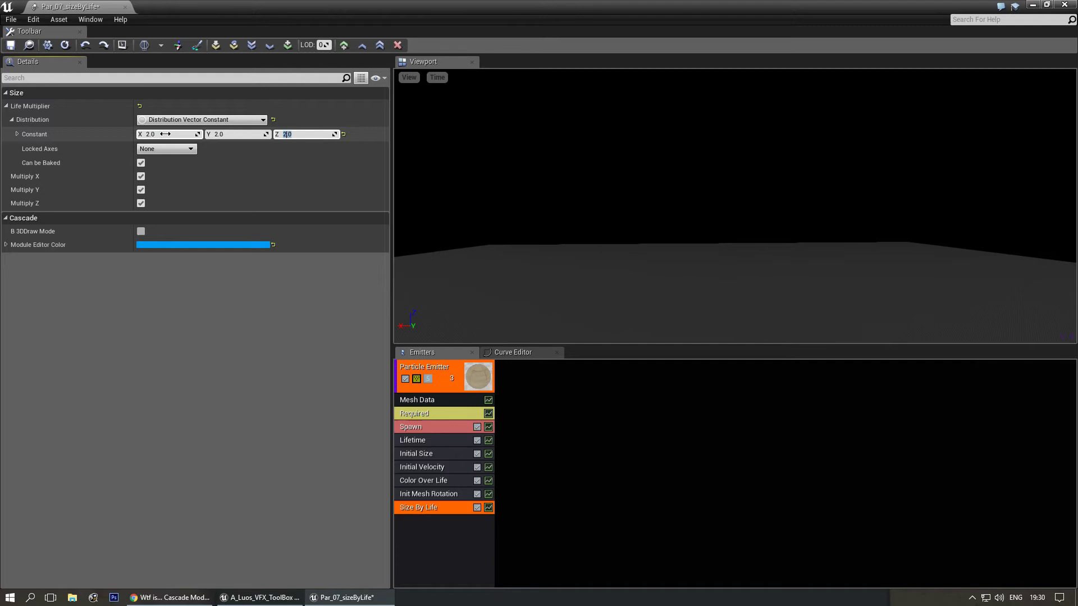
right_click_drag(615, 225, 616, 236)
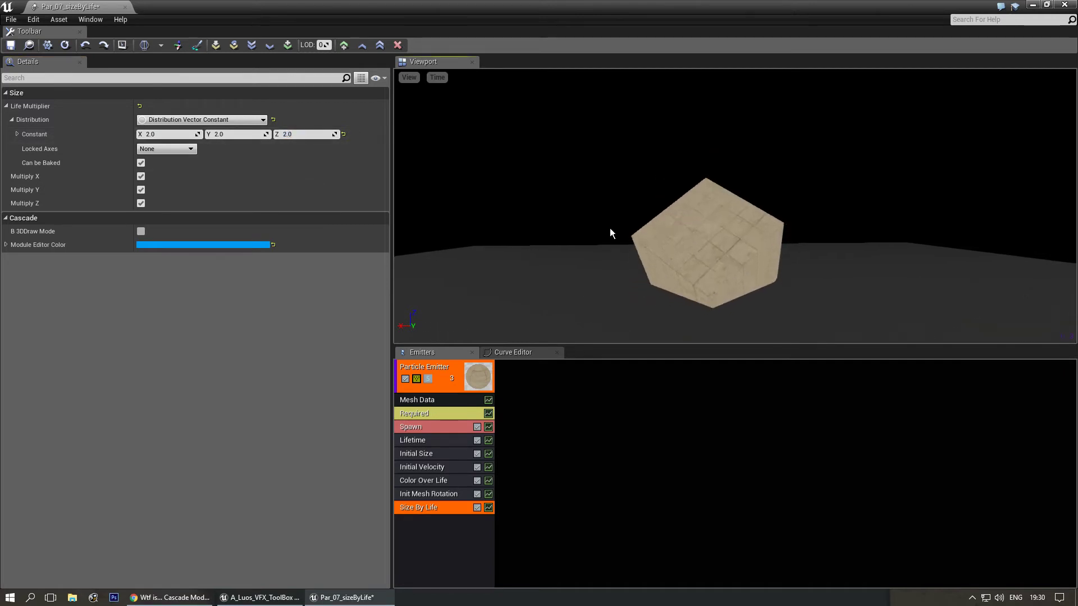
Change the life multiplier to Distribution Vector Uniform and set its Max to 1.0 on X, Y and Z.
left_click(223, 119)
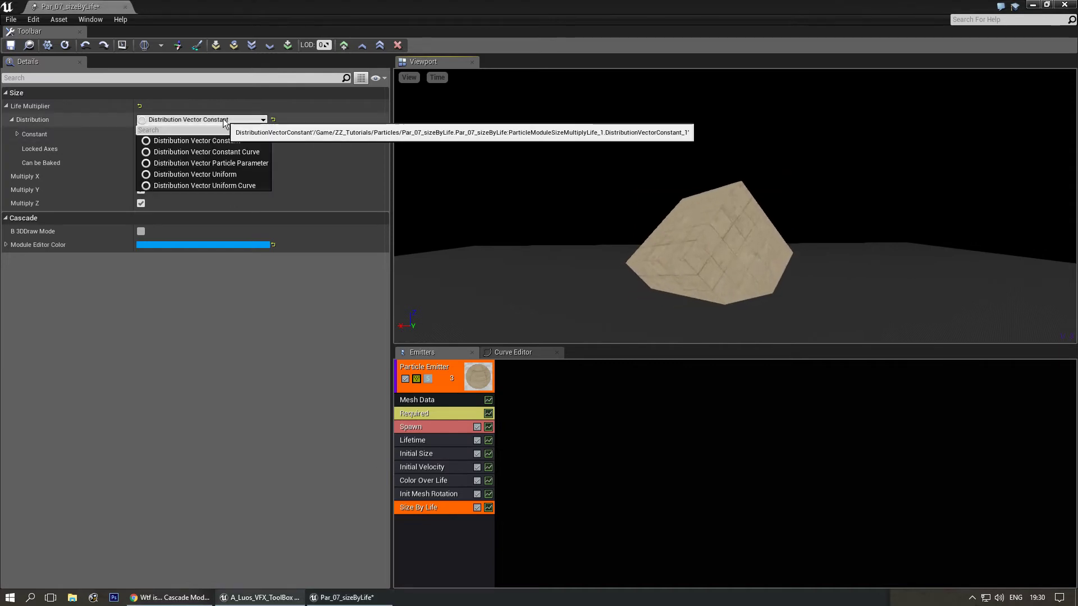
left_click(241, 174)
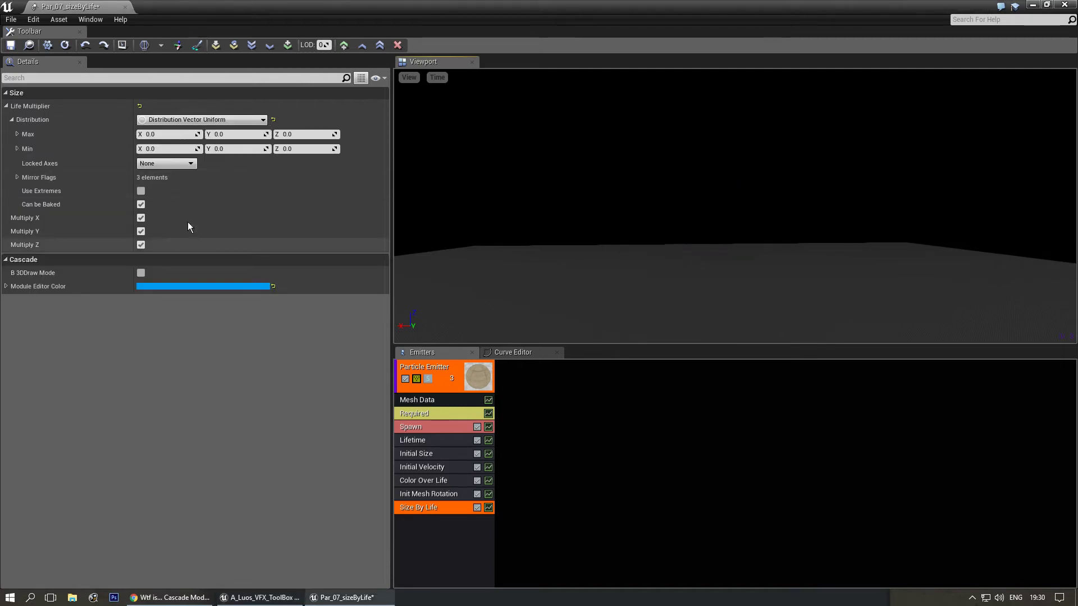
left_click(173, 134)
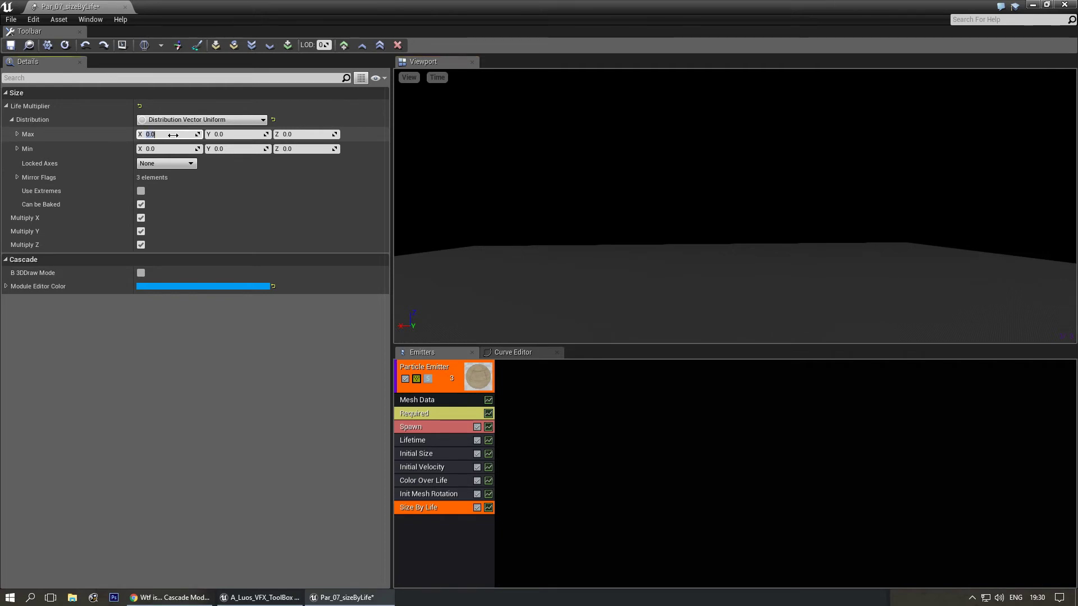
left_click(196, 120)
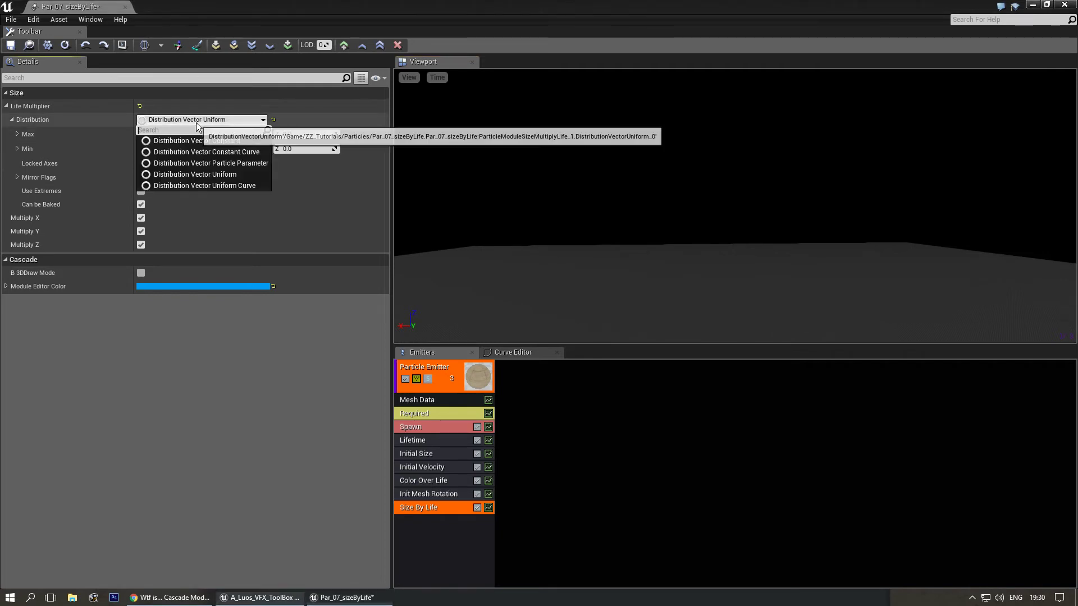
left_click(285, 211)
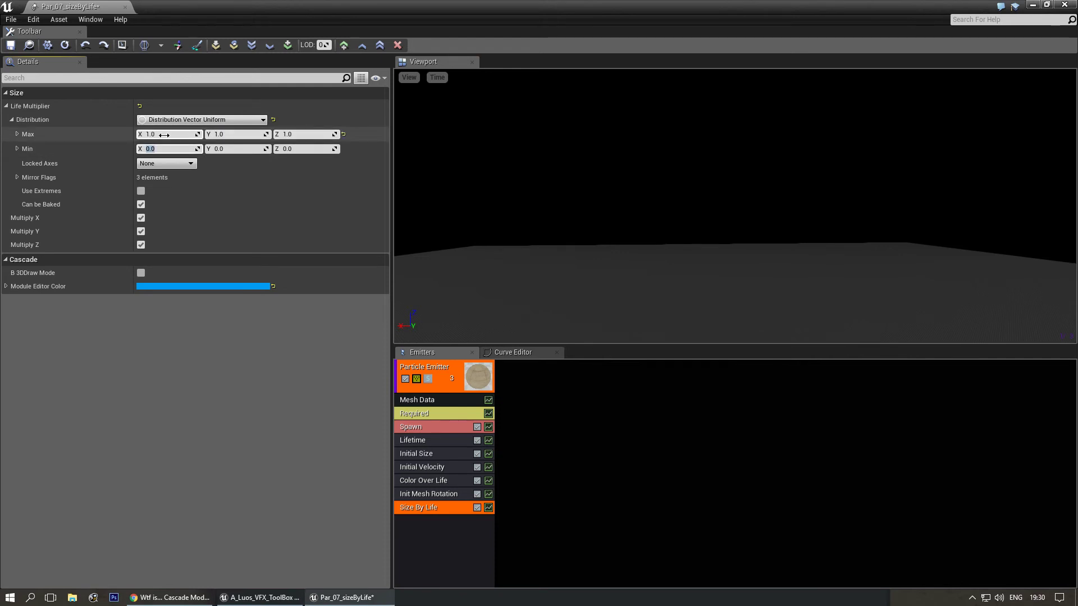
Set the uniform distribution's Min to 2.0 on X, Y and Z, and try Use Extremes on and off.
type("2")
key("Tab")
type("2")
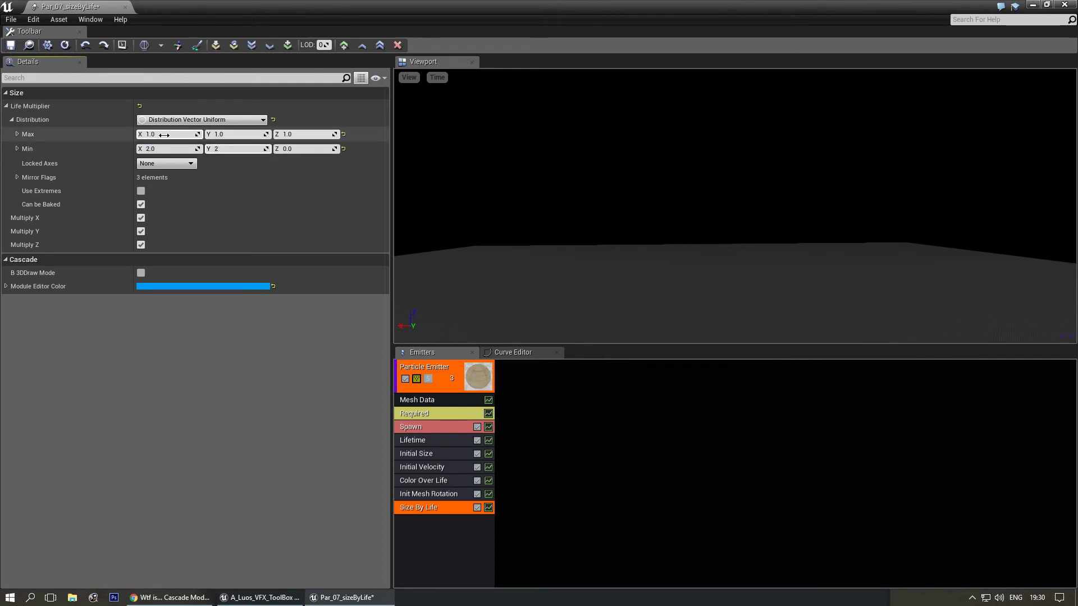
key("Tab")
type("2")
key("Return")
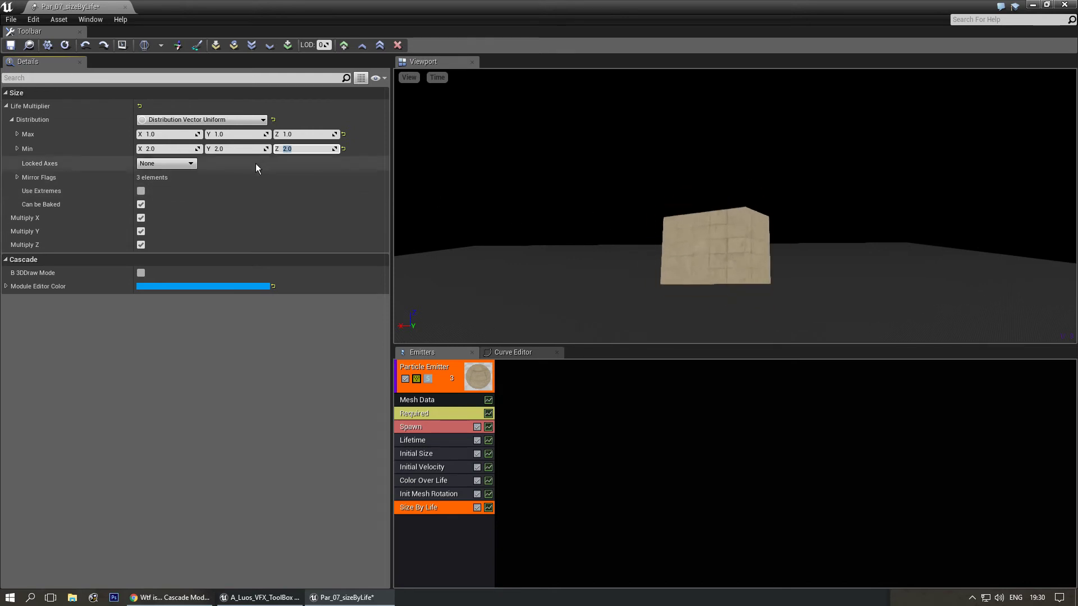
left_click(141, 190)
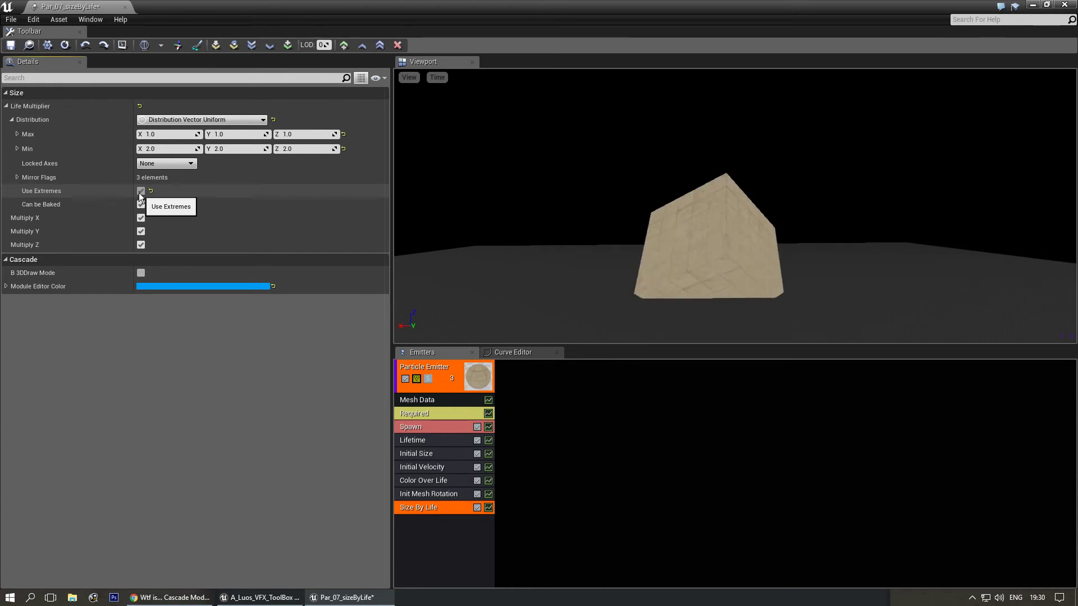
left_click(140, 192)
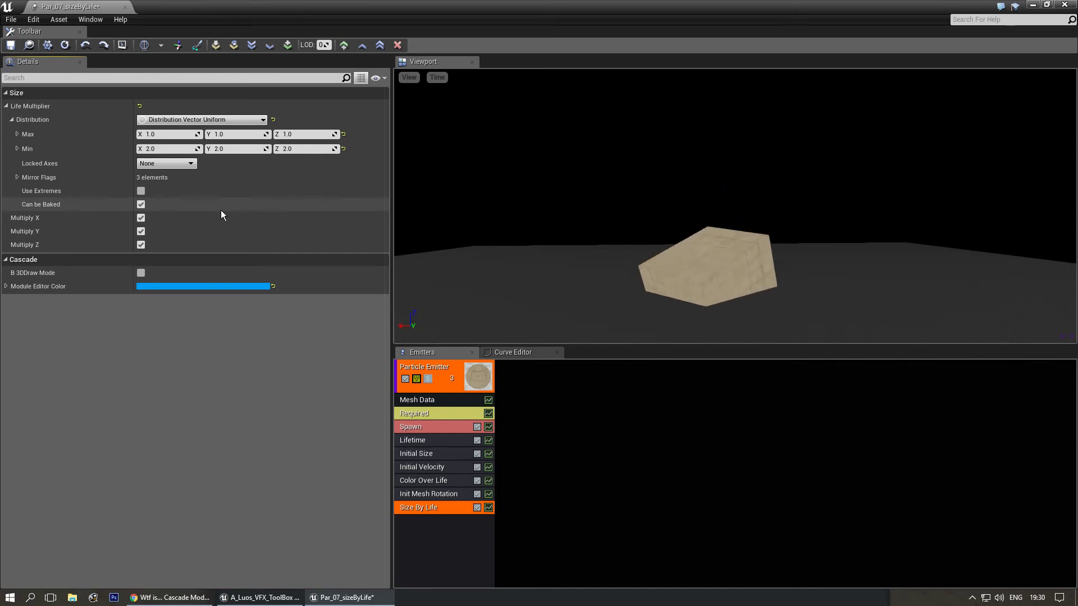
Change the life multiplier to Distribution Vector Uniform Curve, add two points and expand all their properties.
left_click(211, 120)
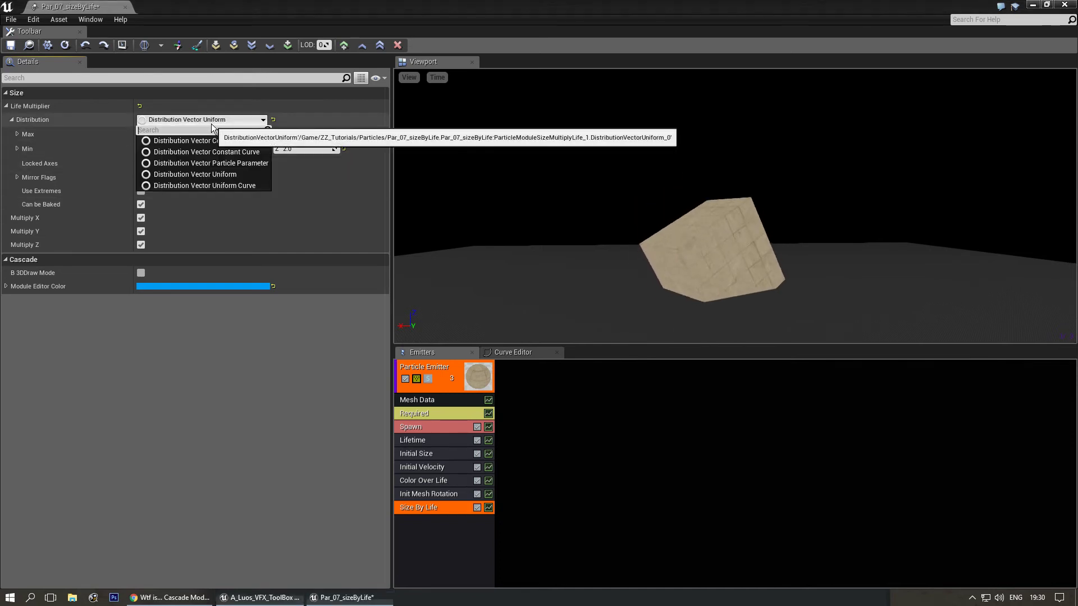
left_click(224, 186)
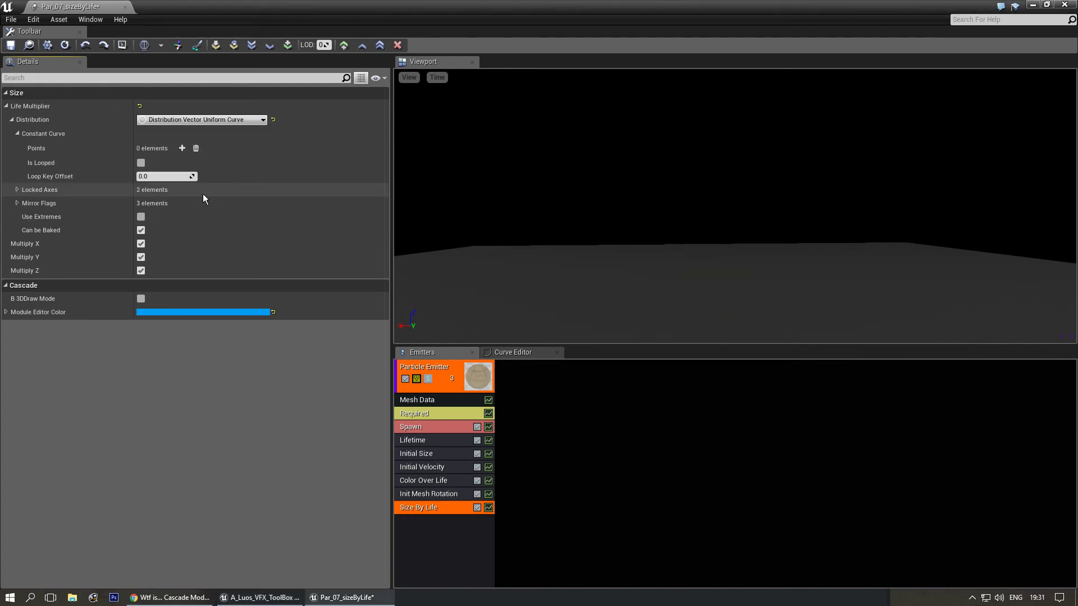
left_click(183, 148)
left_click(182, 148)
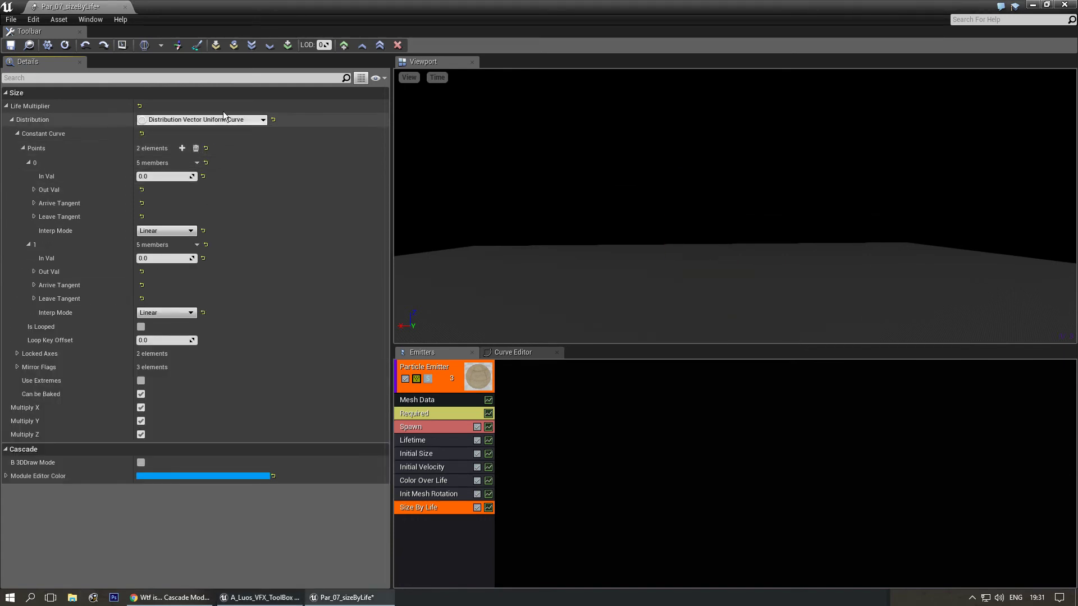
right_click(225, 94)
left_click(255, 121)
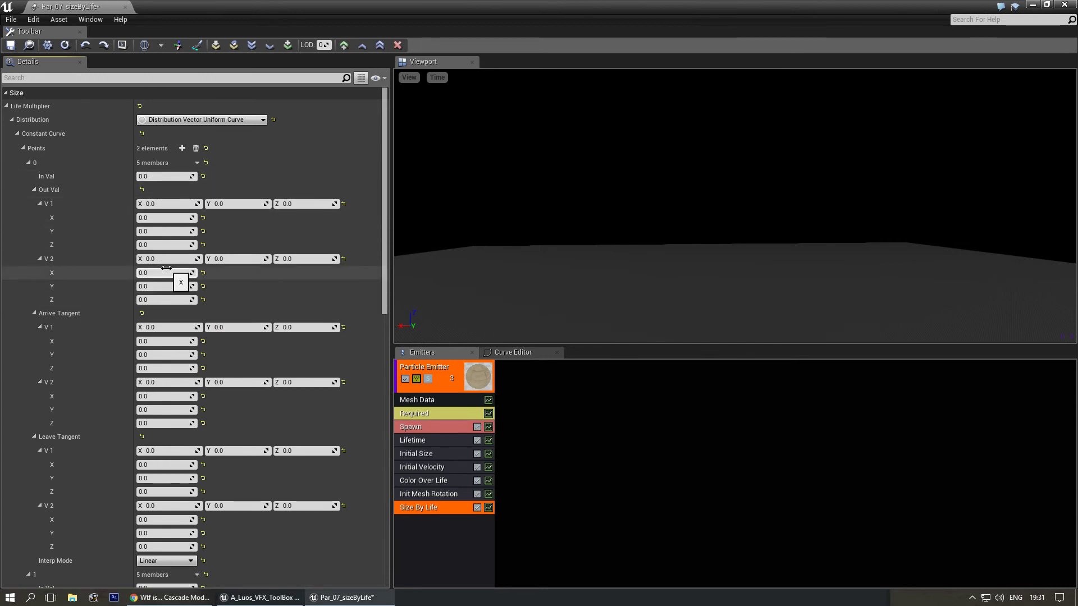
Set point 0's Arrive Tangent V 1 to 1.0 on X, Y and Z, and point 1's In Val to 1.0.
left_click(166, 331)
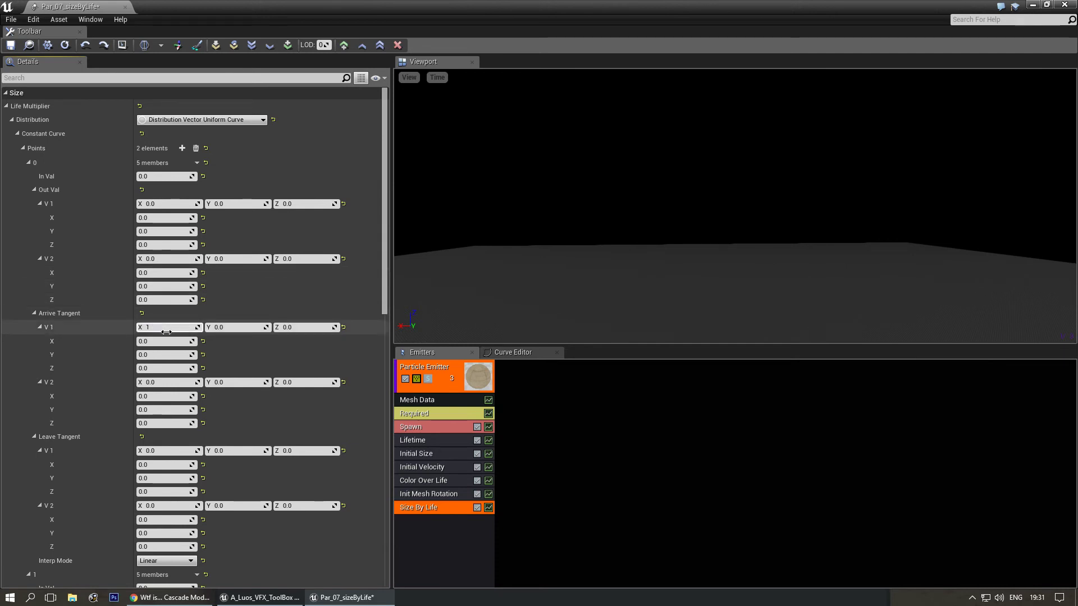
scroll(166, 332, "down", 6)
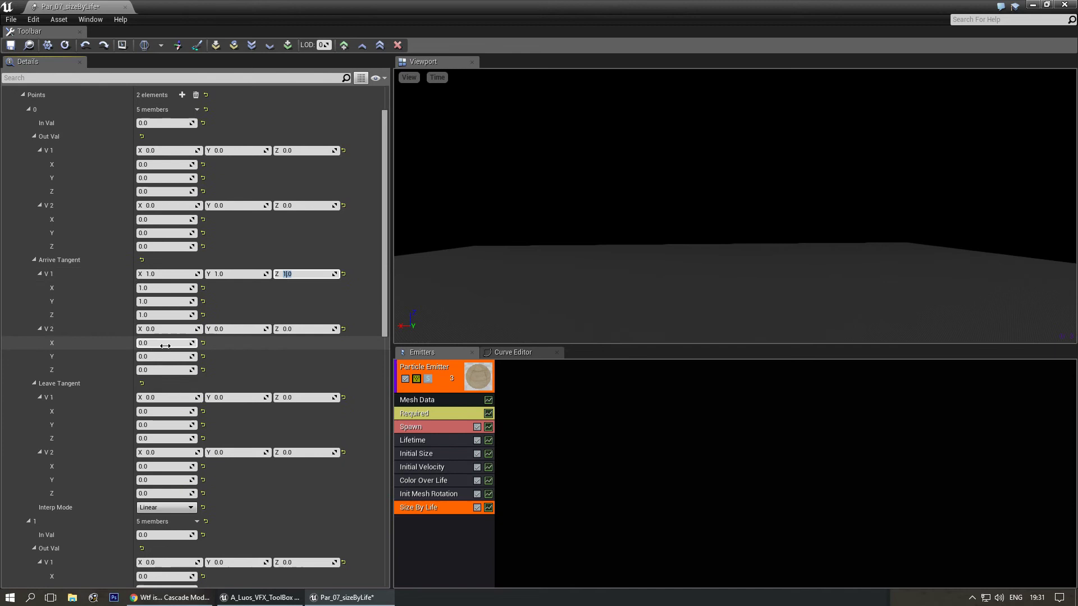
left_click(159, 428)
type("1")
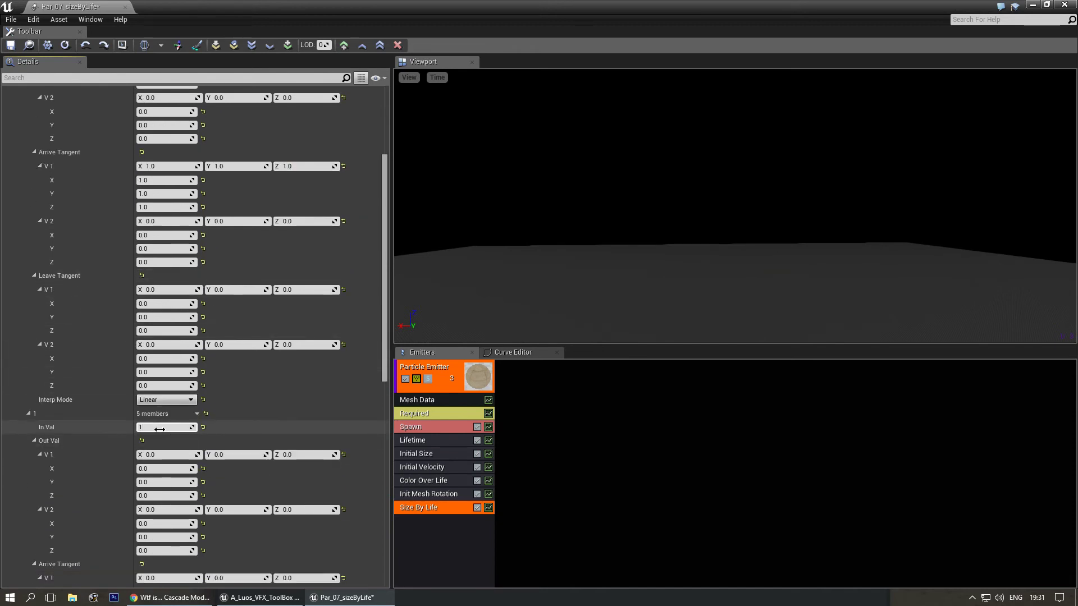
Set point 1's Out Val V 1 to 2.0 and Arrive Tangent V 1 to 10.0 on all axes, checking the particle in the preview.
scroll(160, 429, "down", 5)
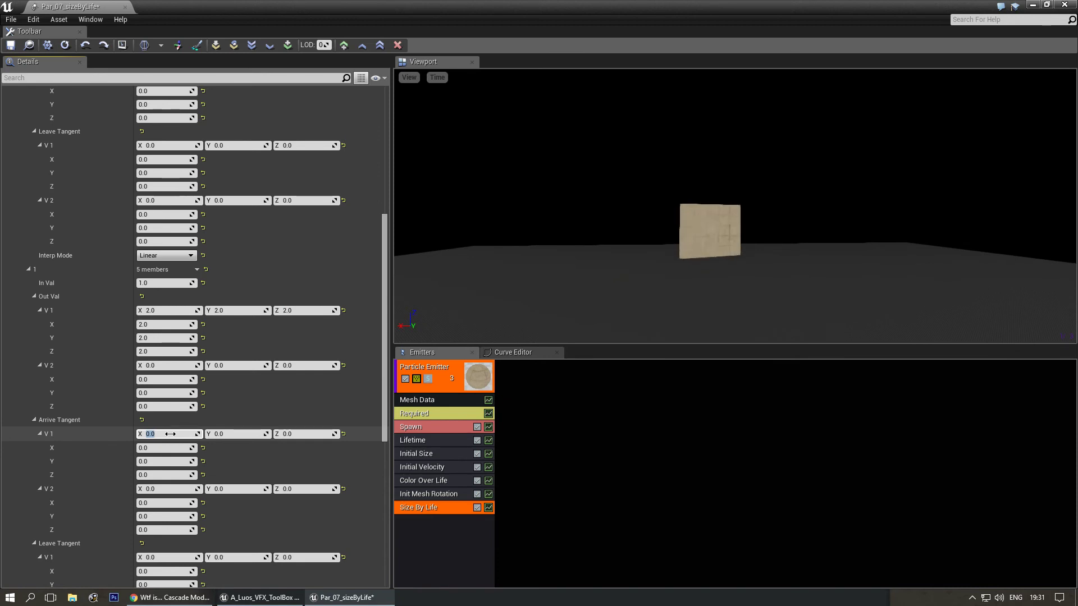
type("10")
key("Tab")
type("10")
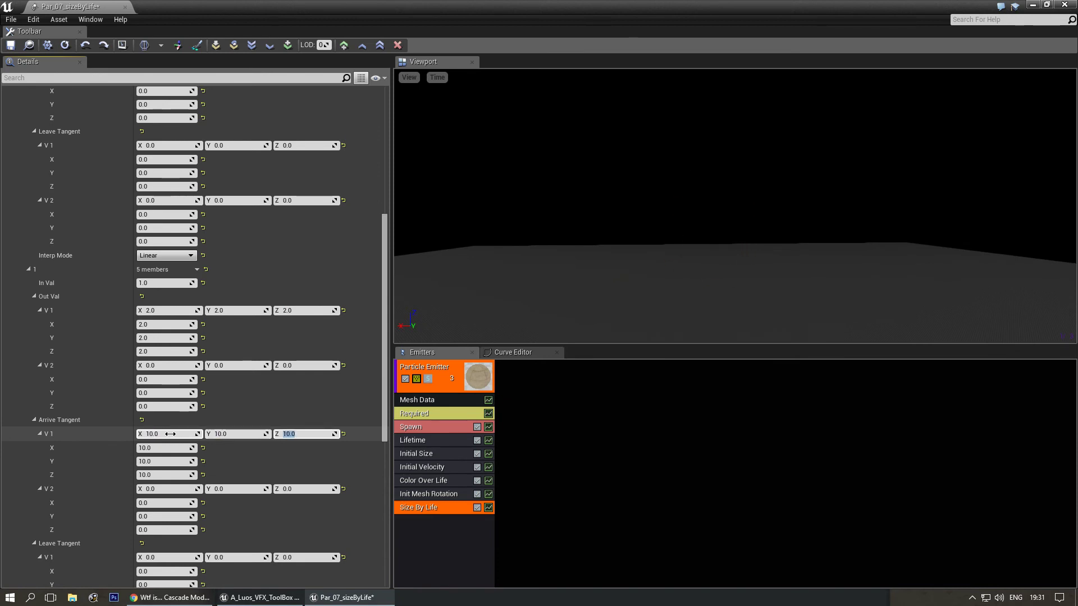
left_click_drag(710, 274, 833, 244)
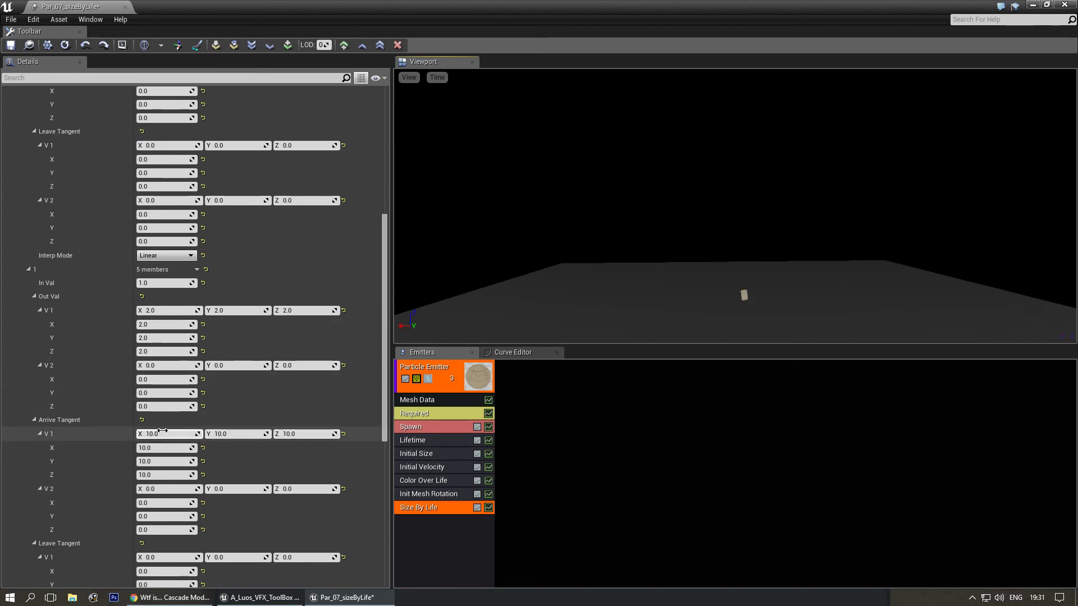
middle_click_drag(651, 246, 670, 264)
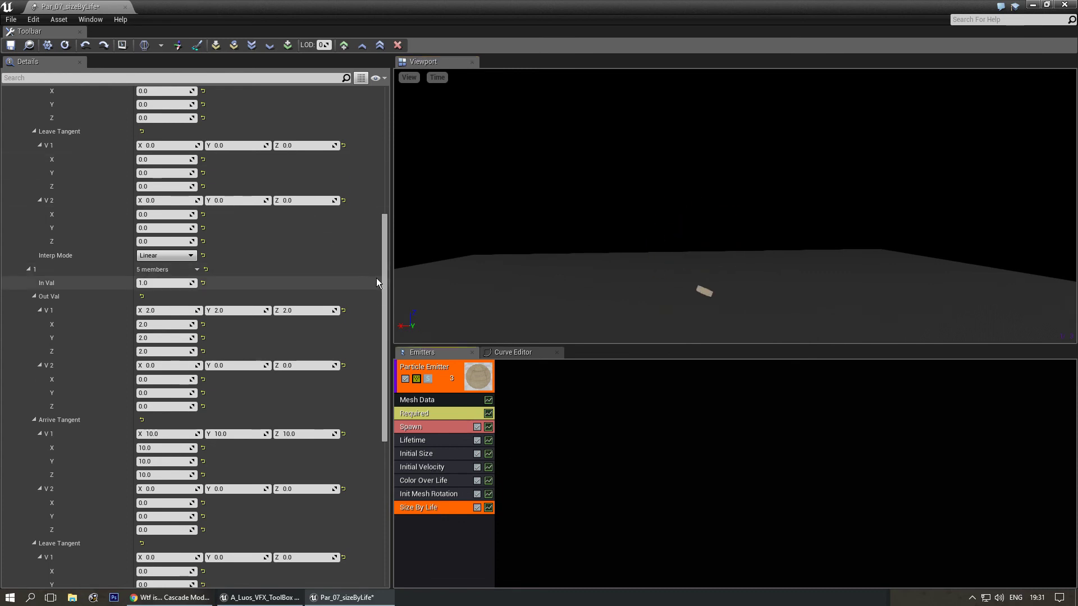
Change the life multiplier to Distribution Vector Constant Curve with two points, giving point 1 In Val 1.0 and Out Val 2.0 on all axes.
scroll(382, 276, "up", 5)
left_click(260, 121)
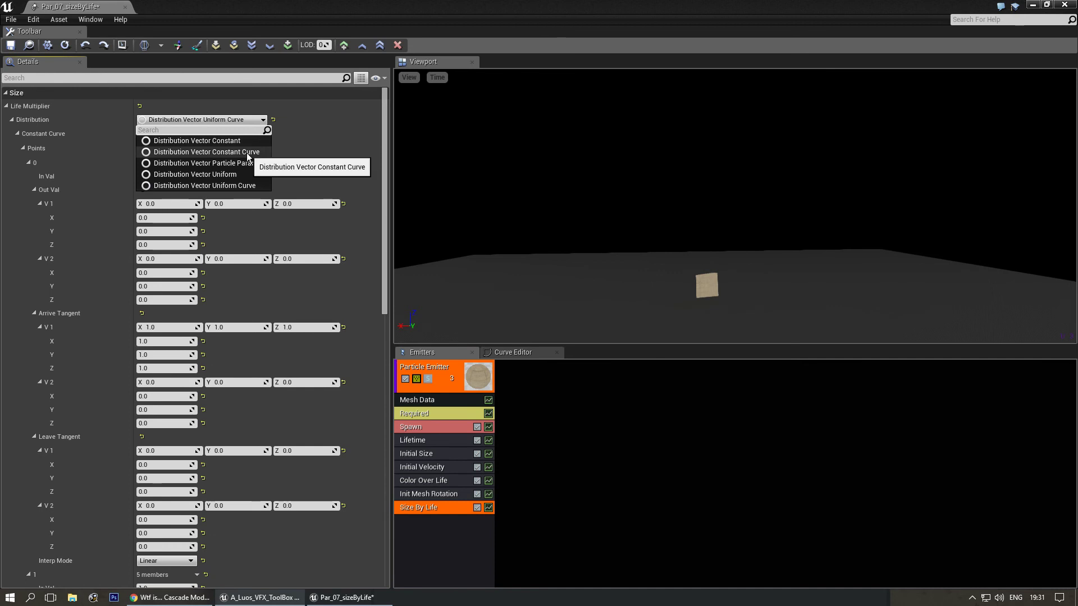
left_click(247, 153)
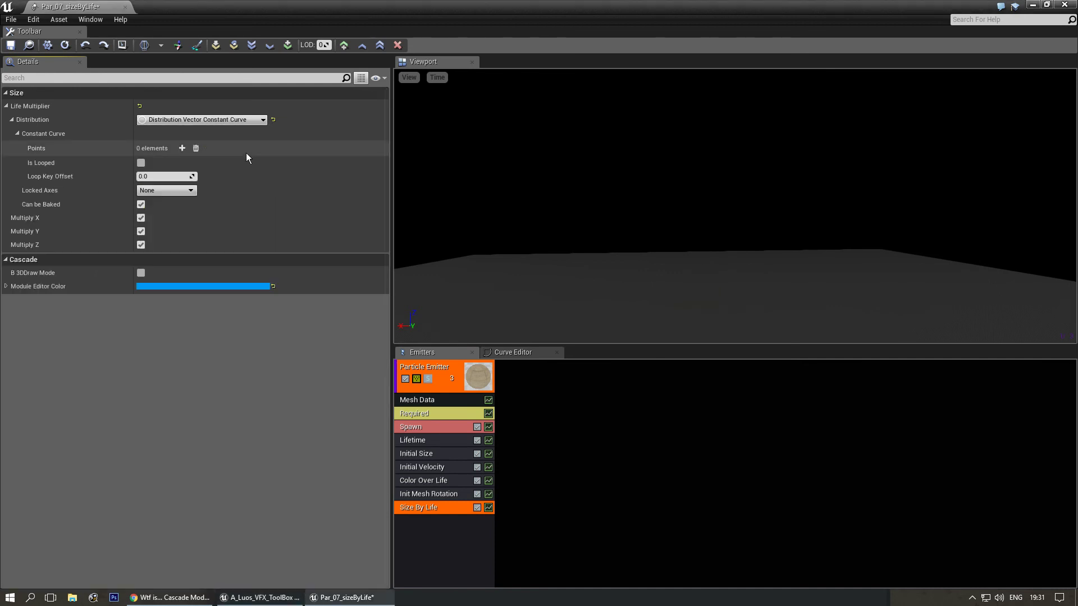
double_click(181, 148)
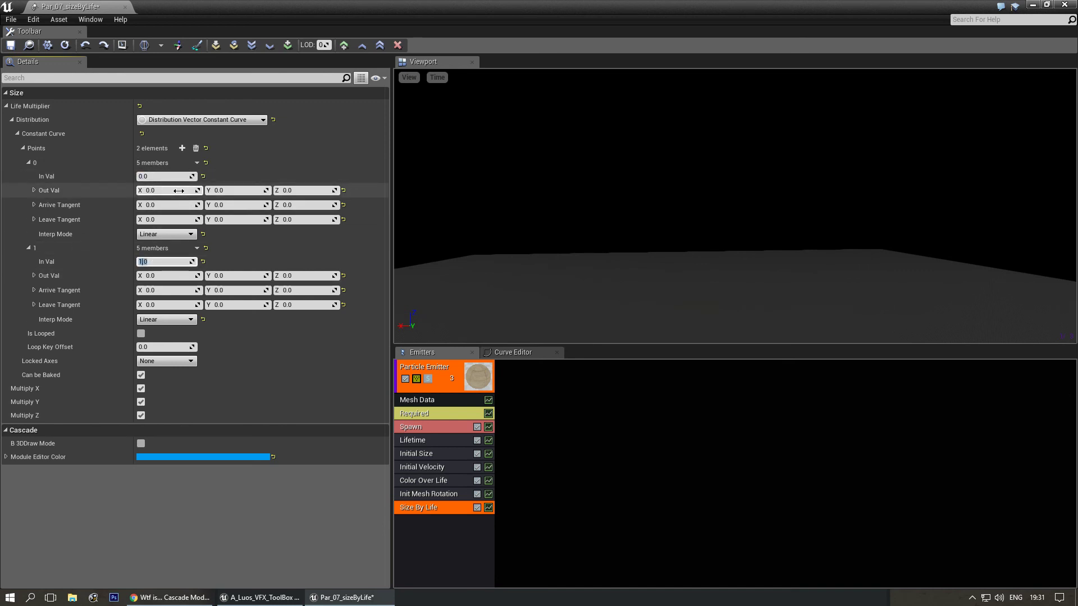
left_click(163, 273)
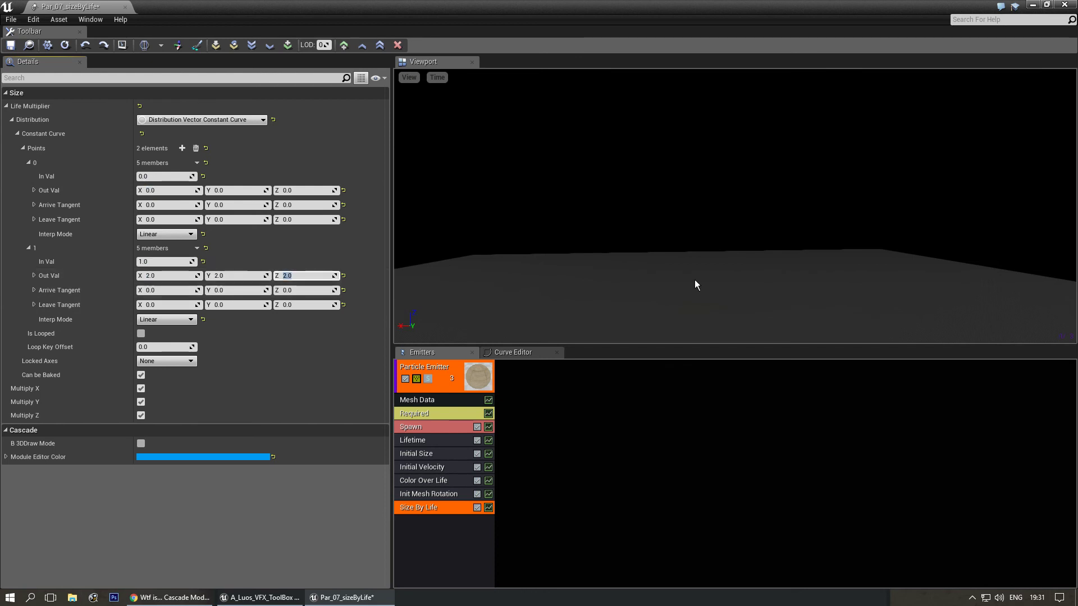
left_click_drag(693, 278, 677, 278)
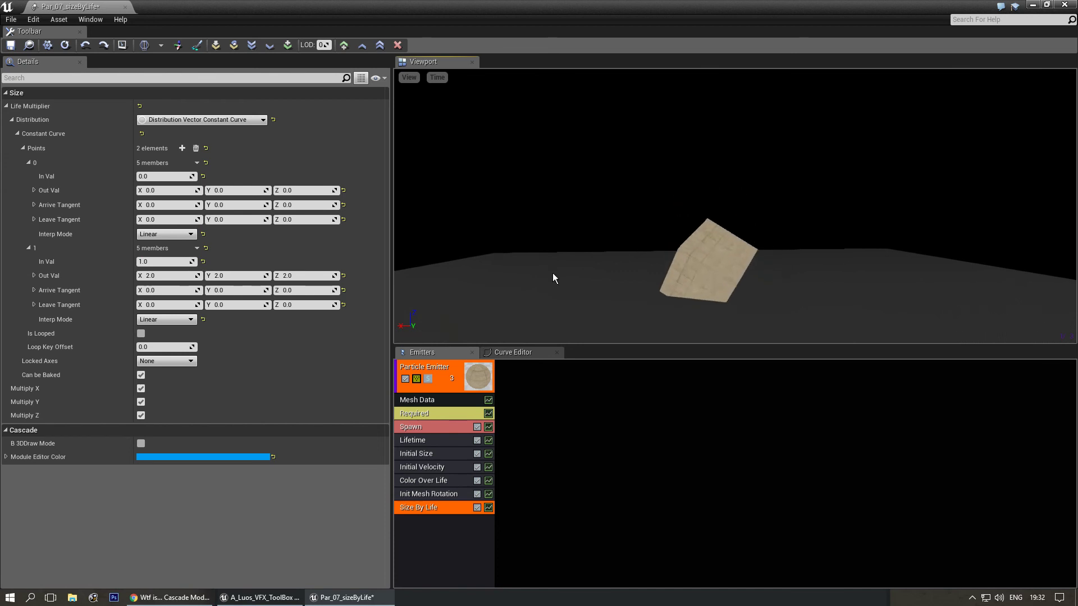
Disable and re-enable Multiply X, Multiply Y and Multiply Z one at a time to compare the particle's scaling per axis.
left_click(140, 388)
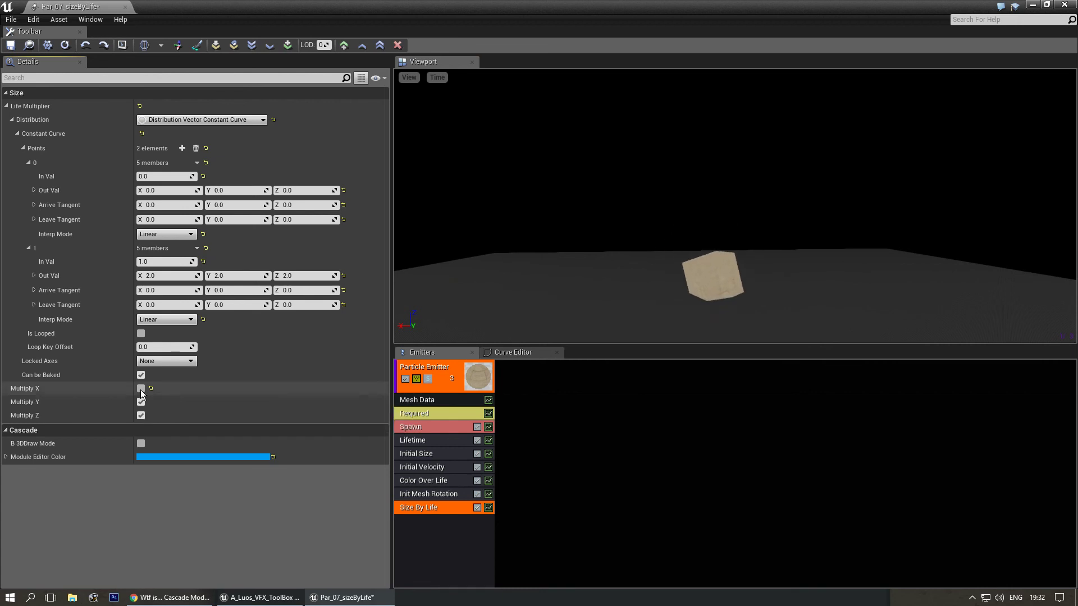
left_click(141, 388)
left_click(140, 403)
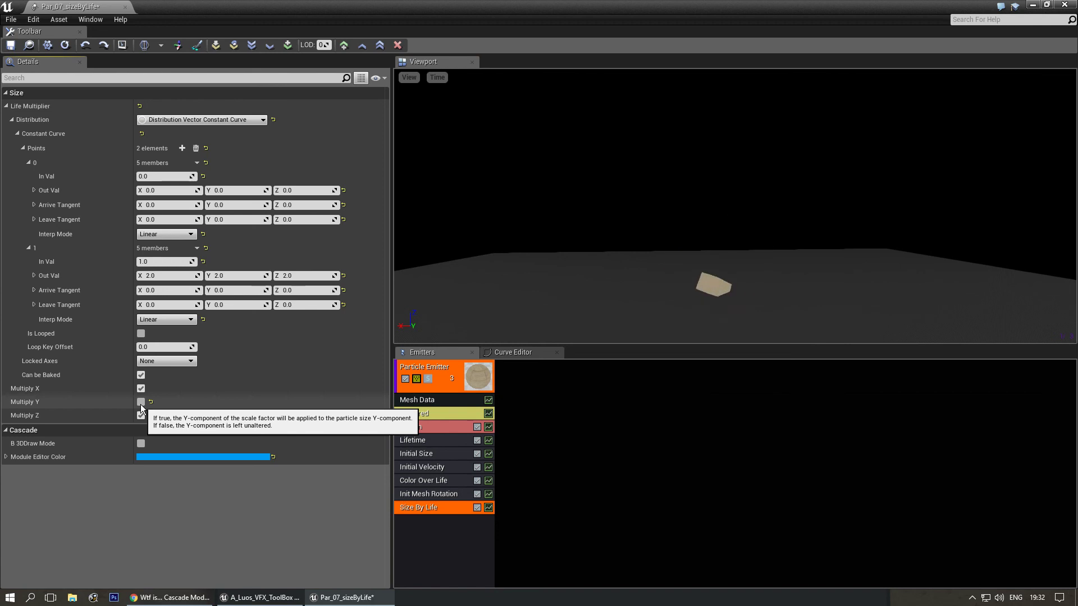
left_click(140, 402)
left_click(141, 415)
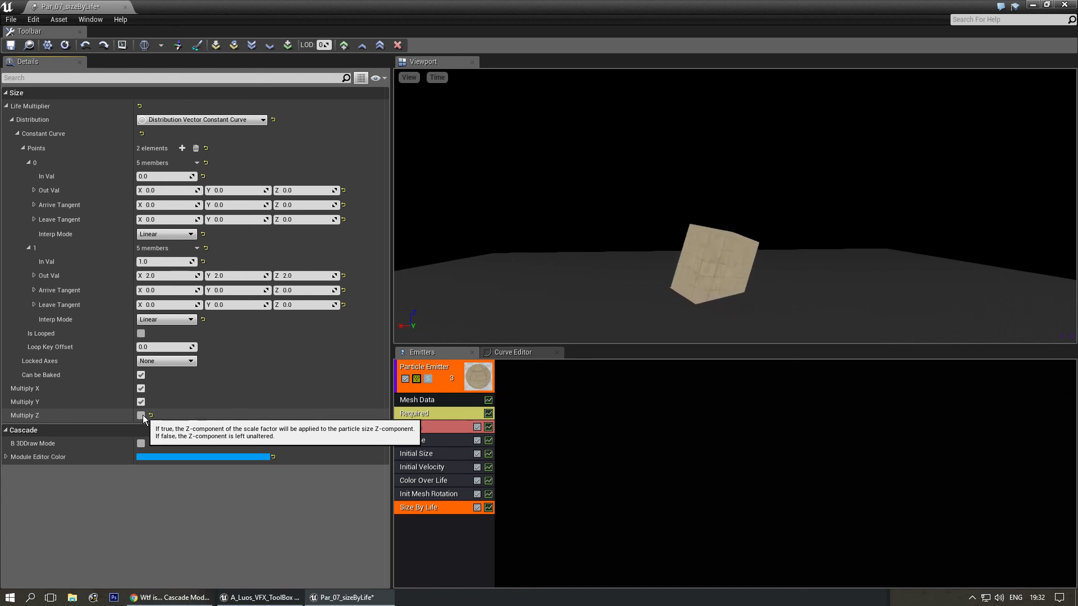
left_click(141, 416)
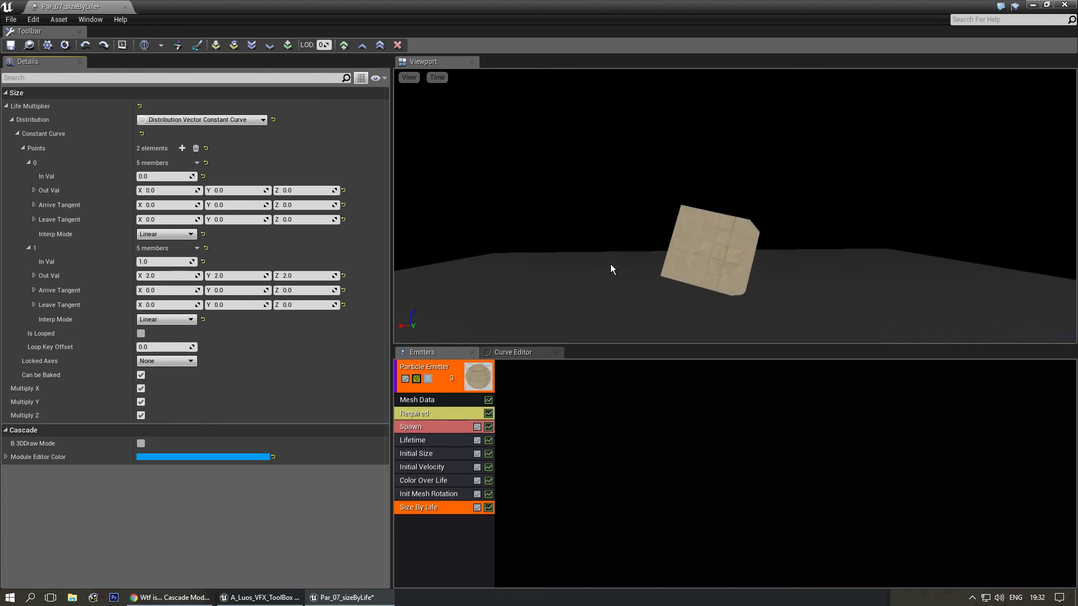